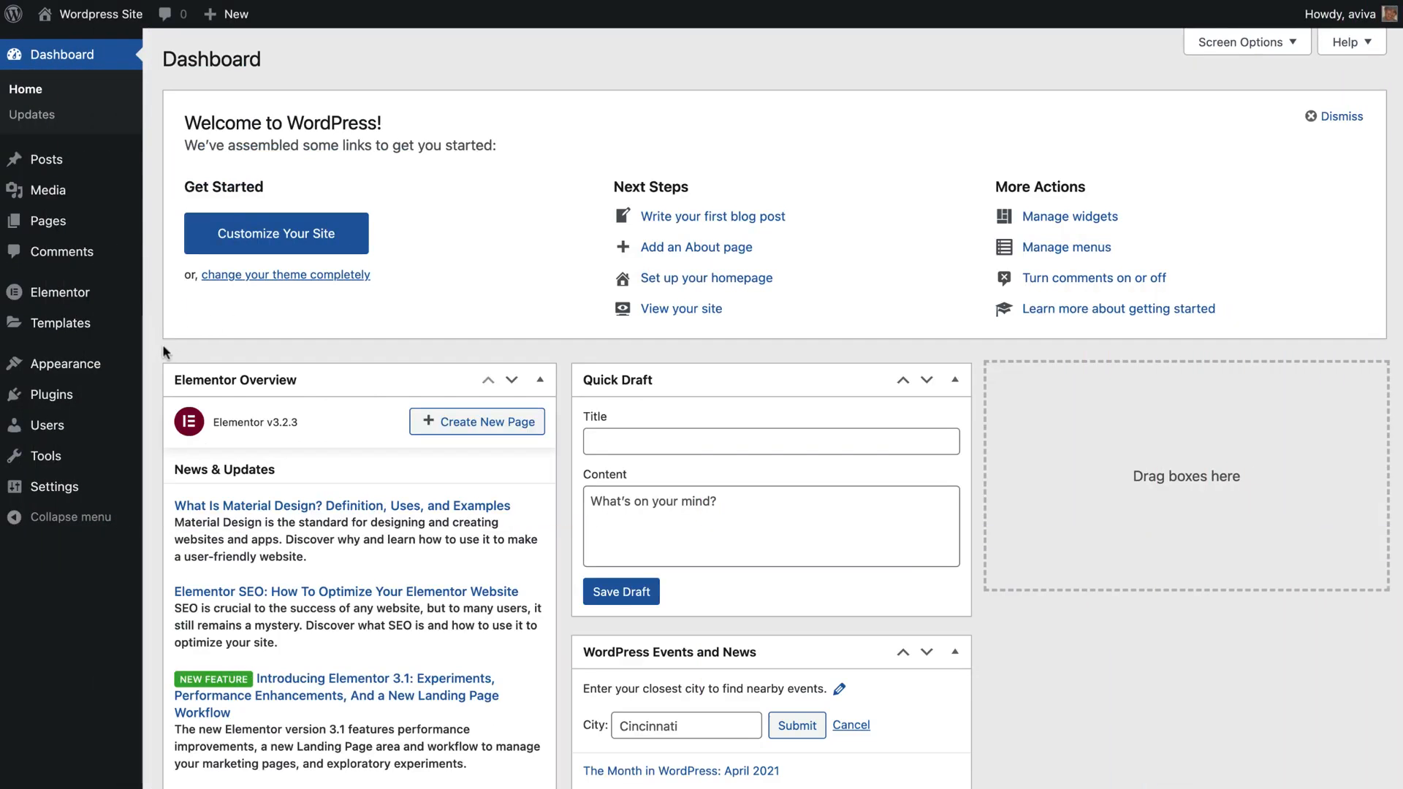
Search the library of new WordPress themes for "hello".
mouse_move(123, 373)
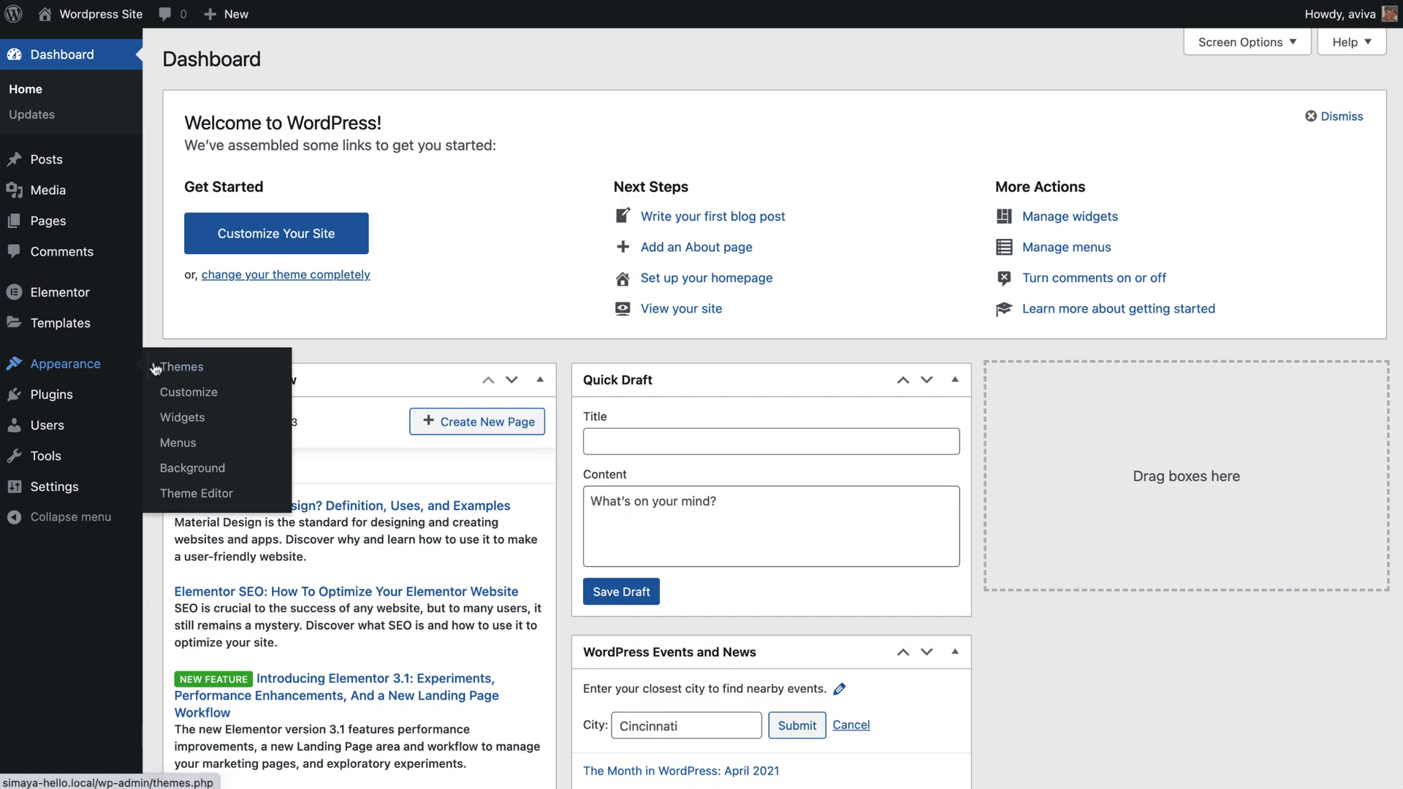
left_click(234, 368)
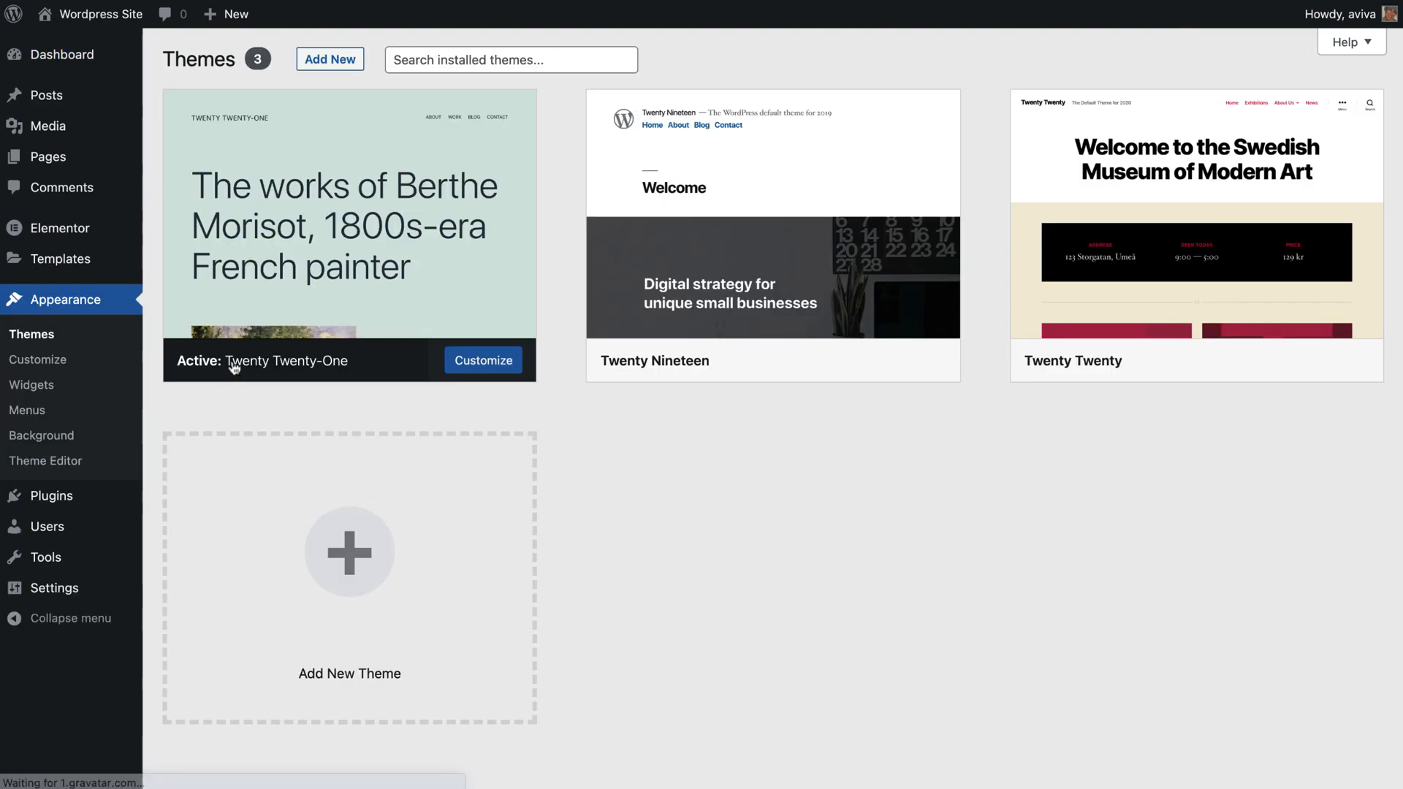
left_click(325, 62)
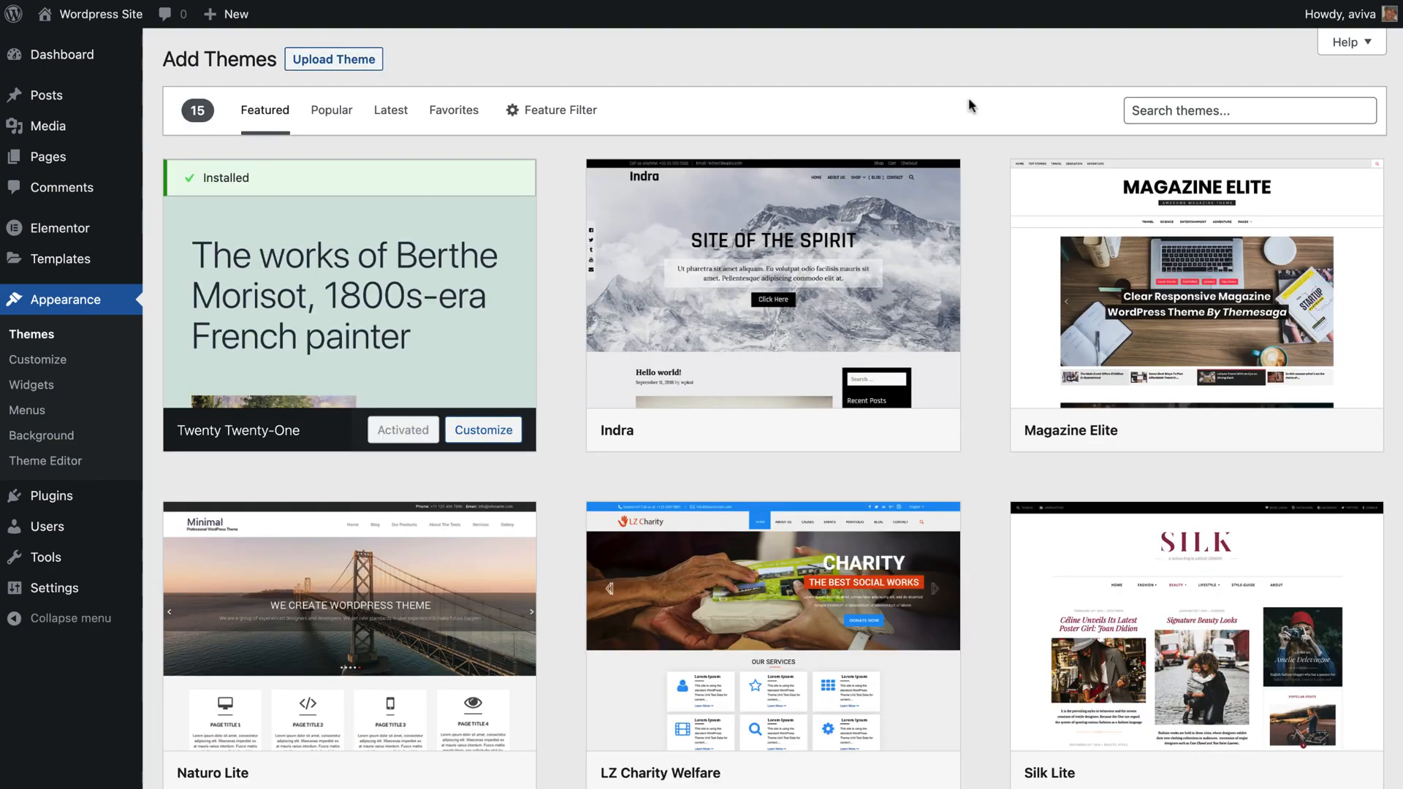
left_click(1250, 111)
type("hello")
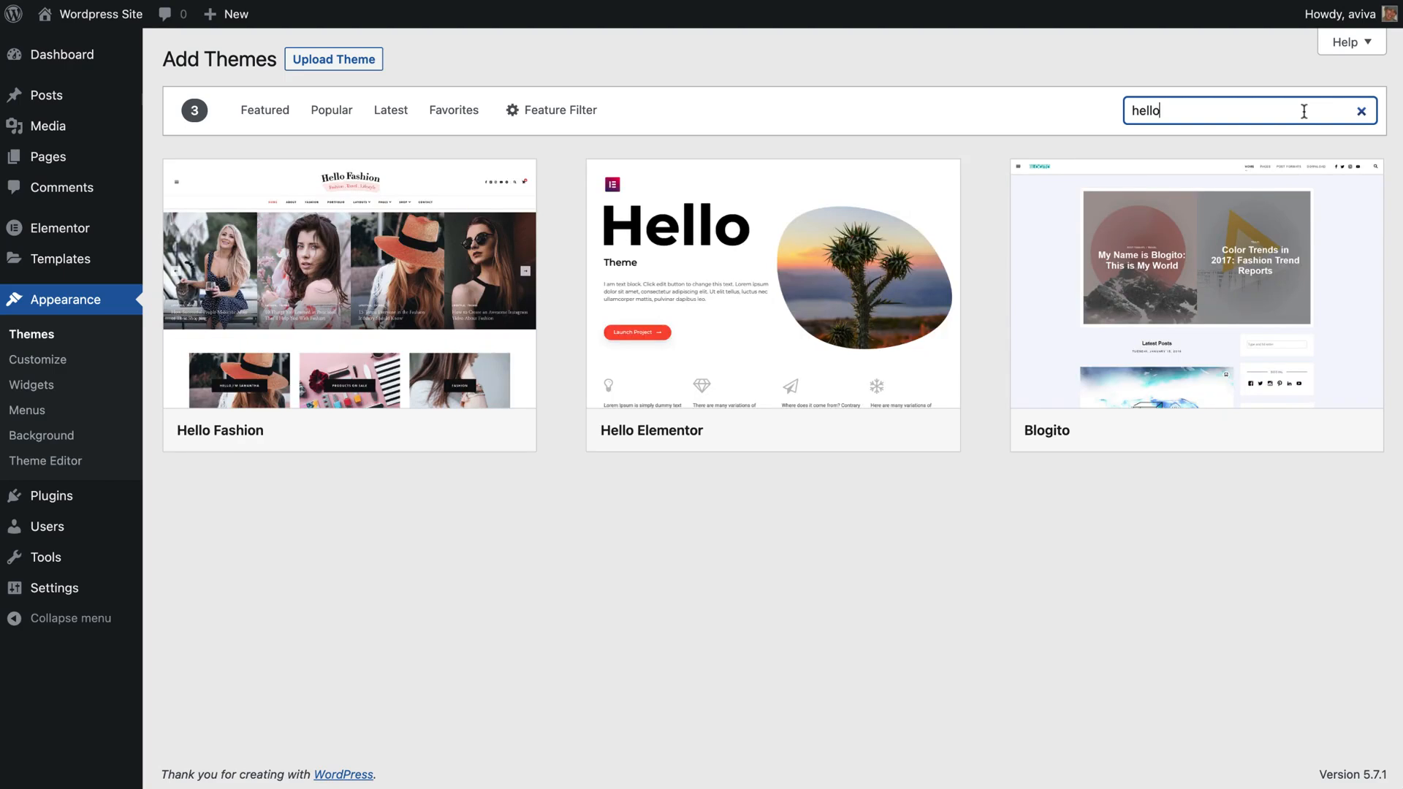
Install and activate the Hello Elementor theme.
mouse_move(866, 323)
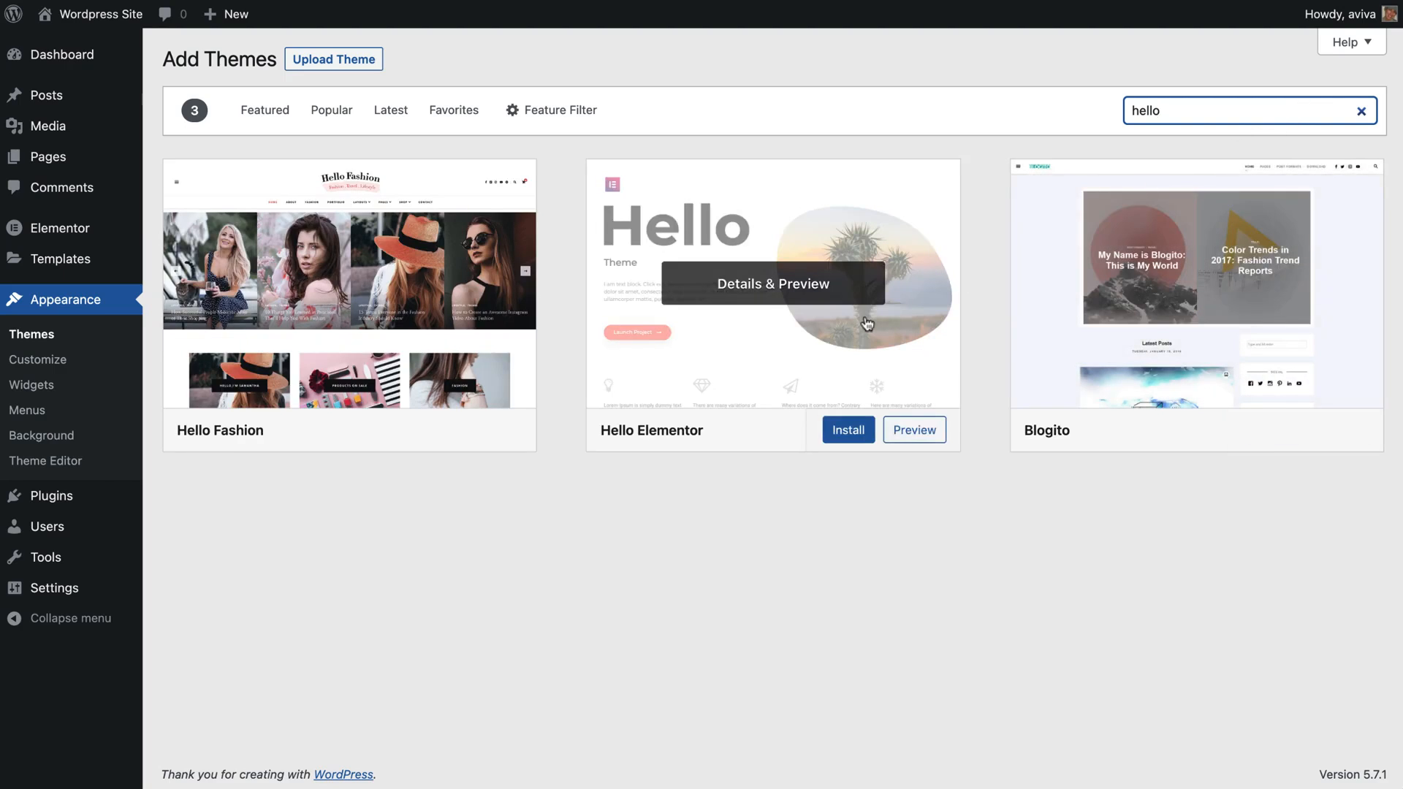
left_click(850, 431)
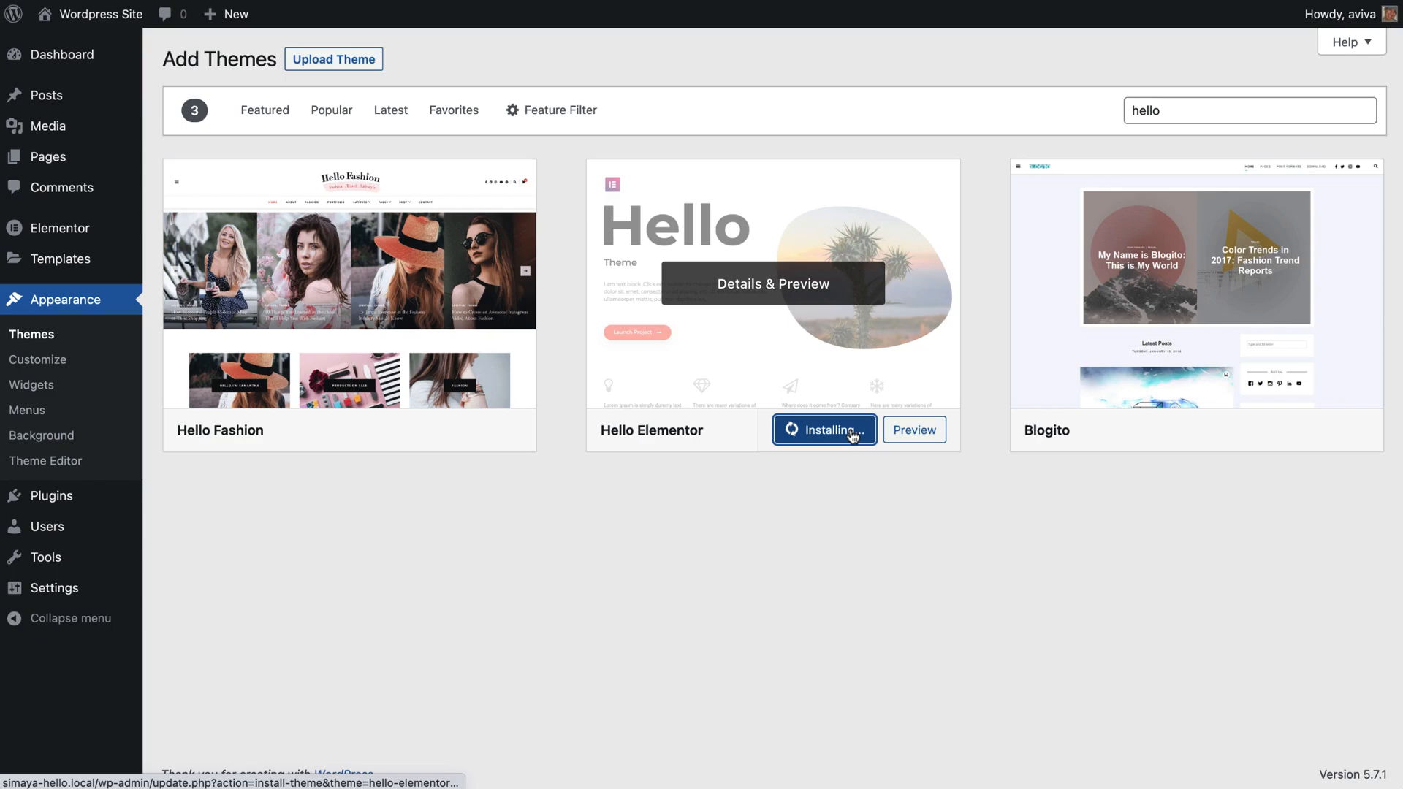
left_click(817, 431)
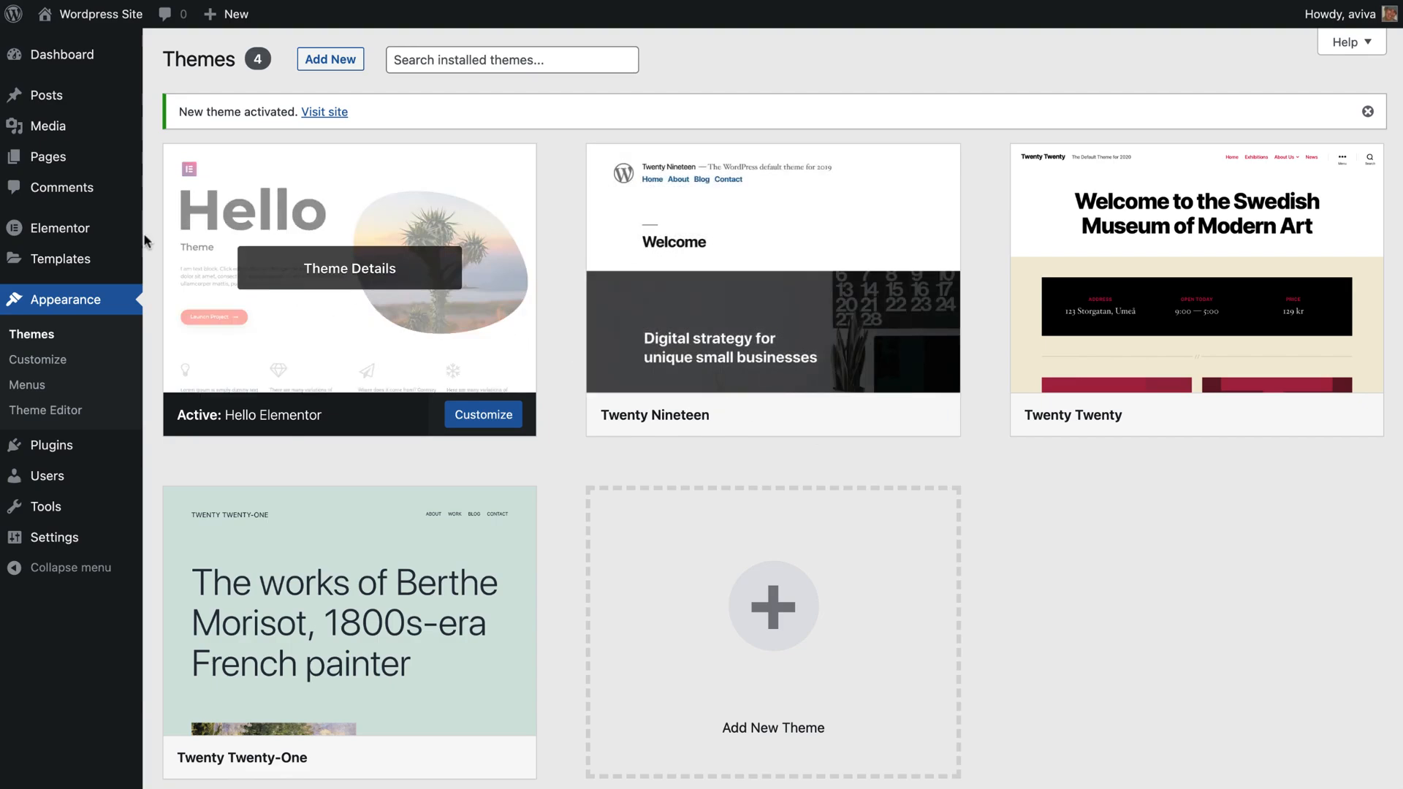
Set the Hello Theme Header & Footer experiment to Active in Elementor's settings and save the changes.
mouse_move(132, 234)
left_click(252, 241)
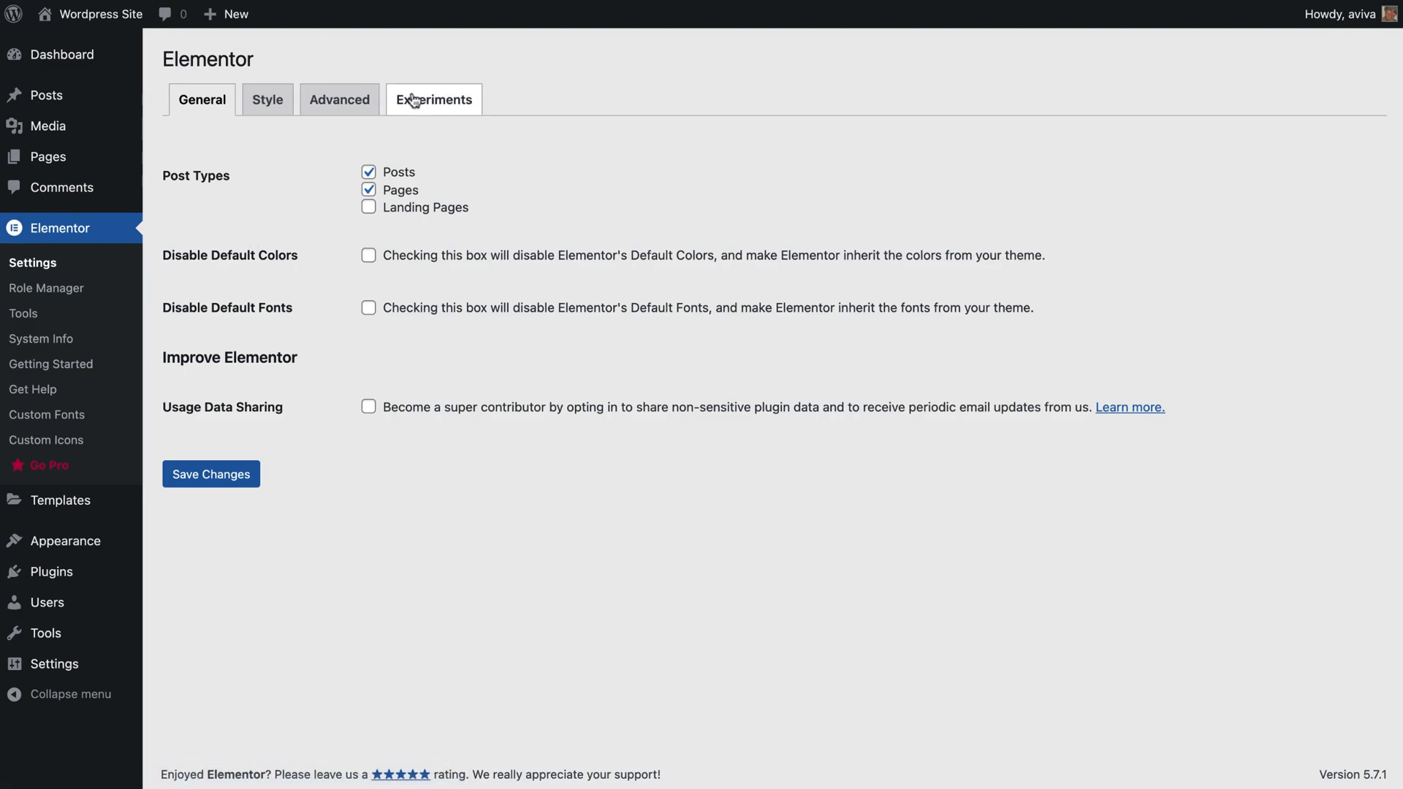
left_click(416, 100)
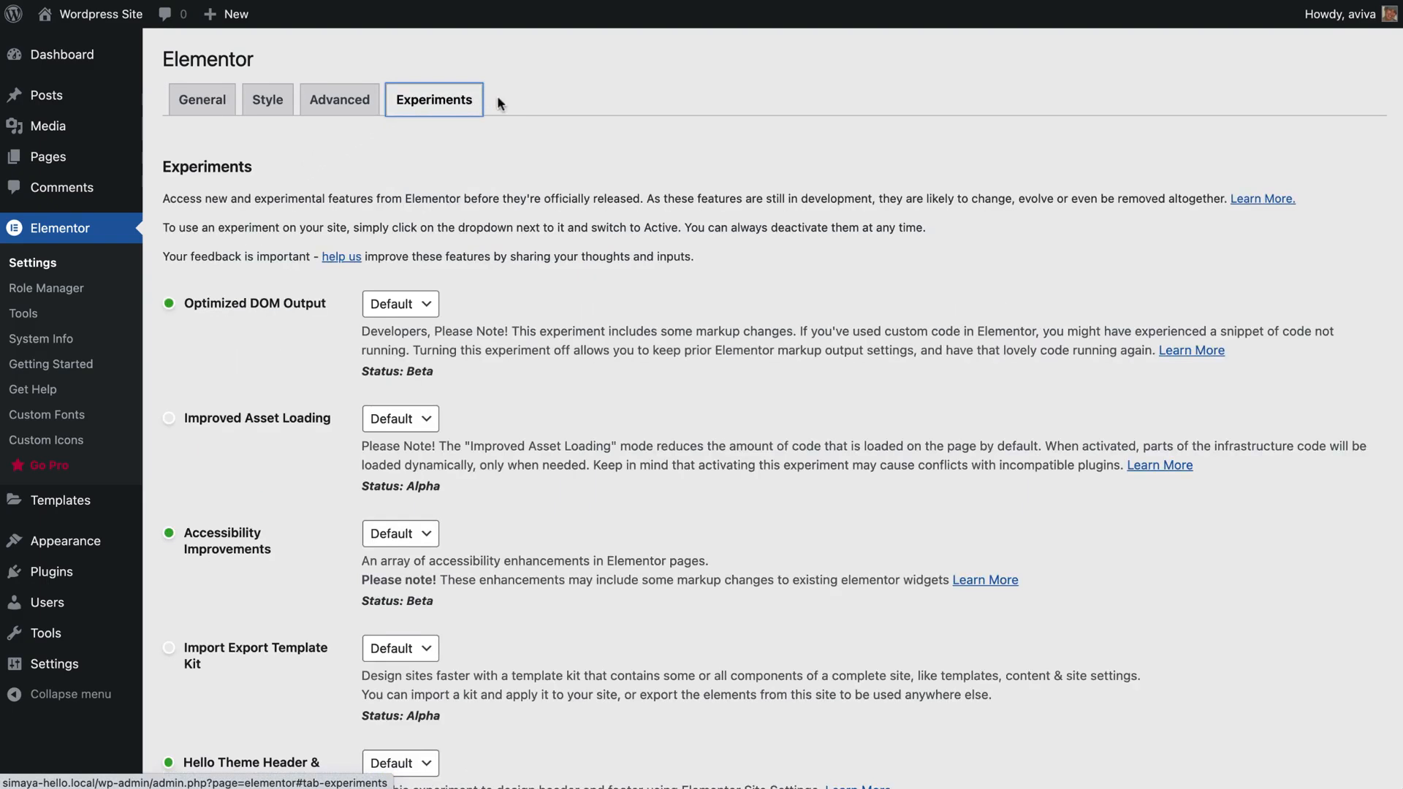
scroll(500, 98, "down", 1)
scroll(500, 98, "down", 4)
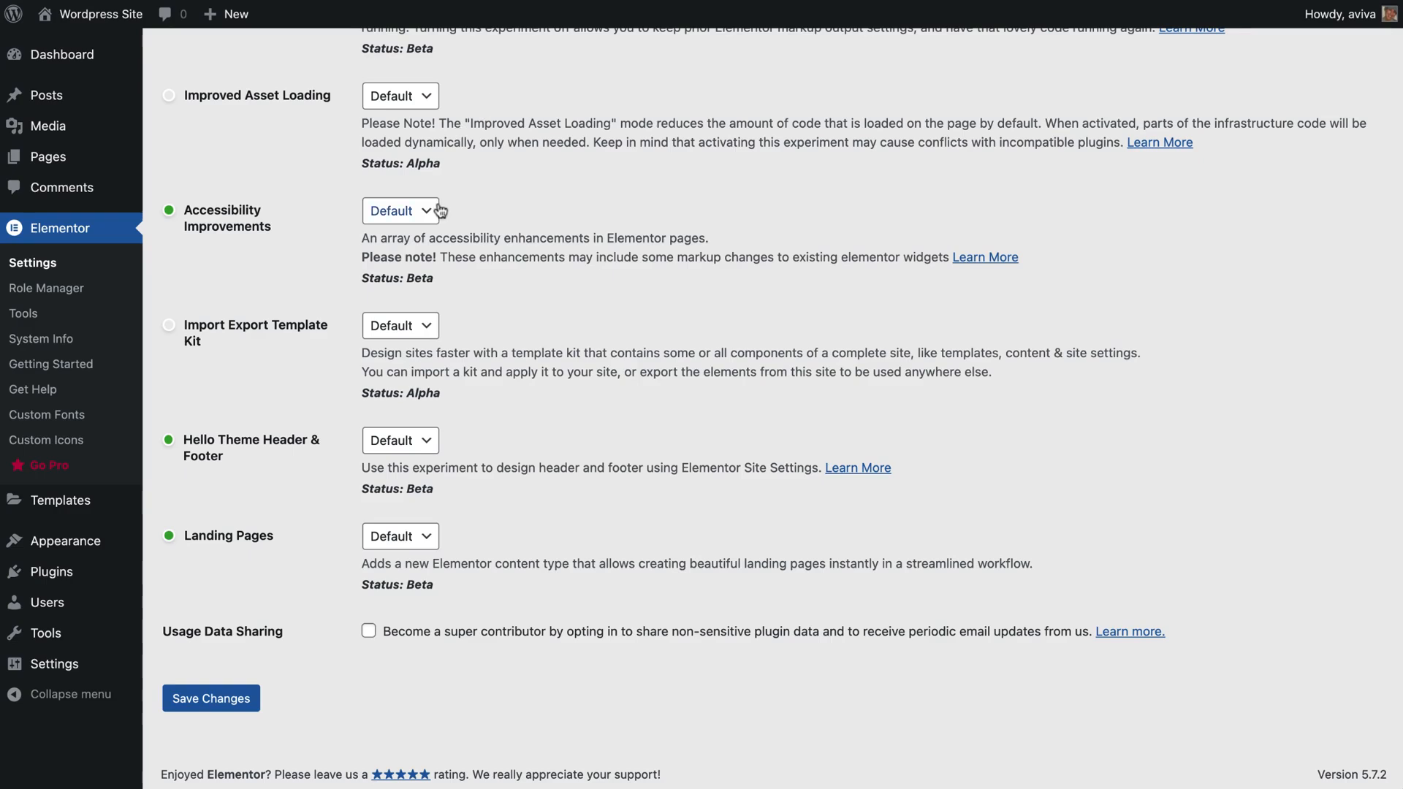
left_click(419, 432)
left_click(416, 462)
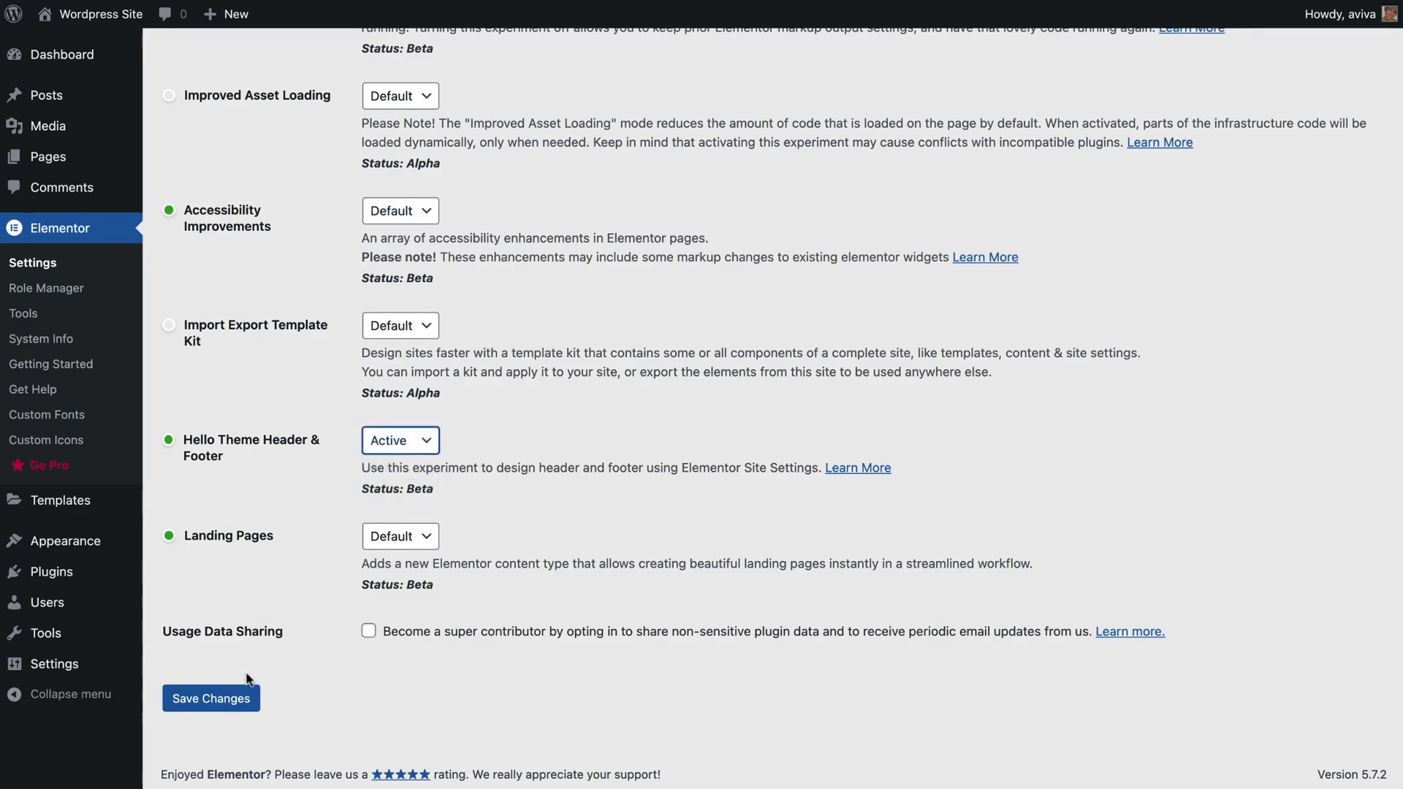
left_click(211, 699)
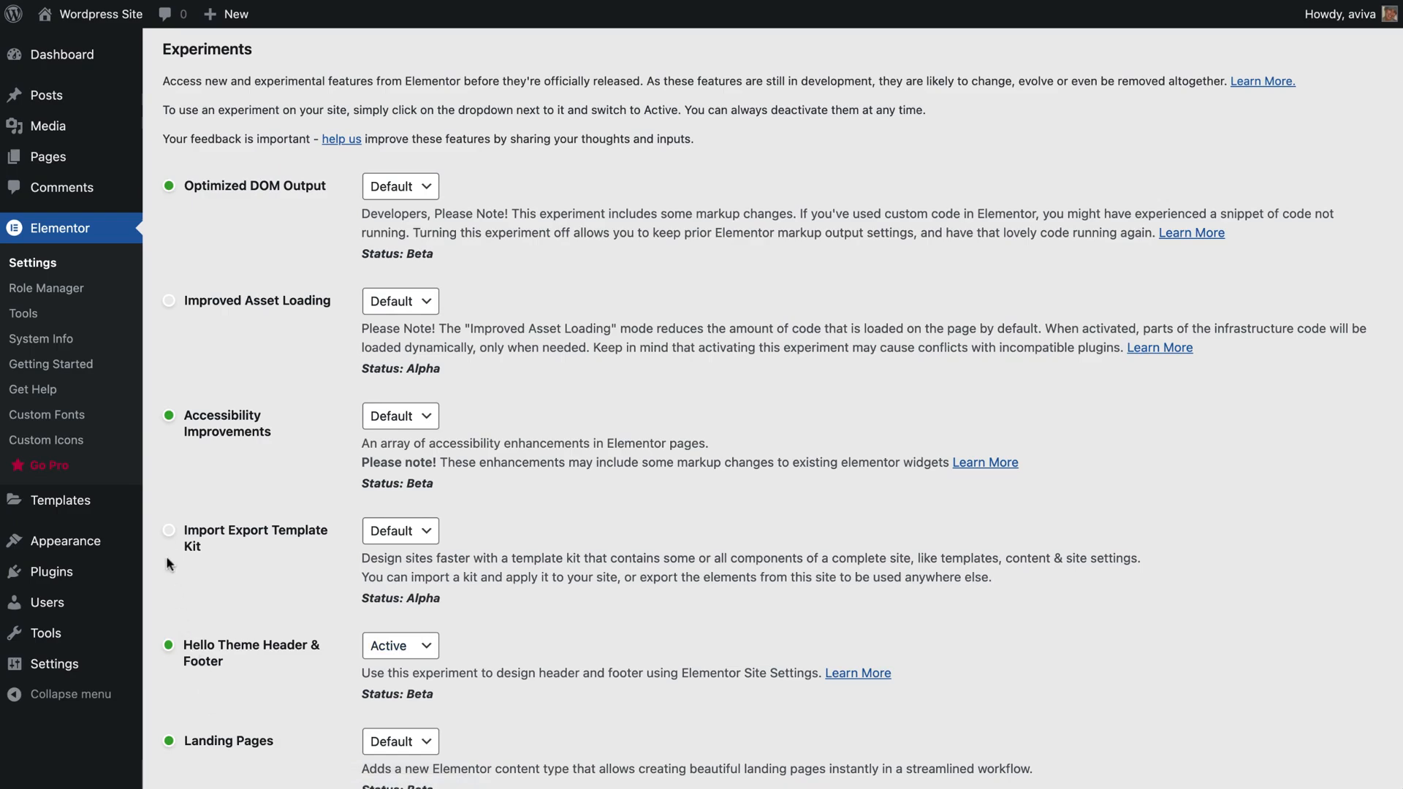
Create a new page titled "Home" and publish it.
mouse_move(102, 169)
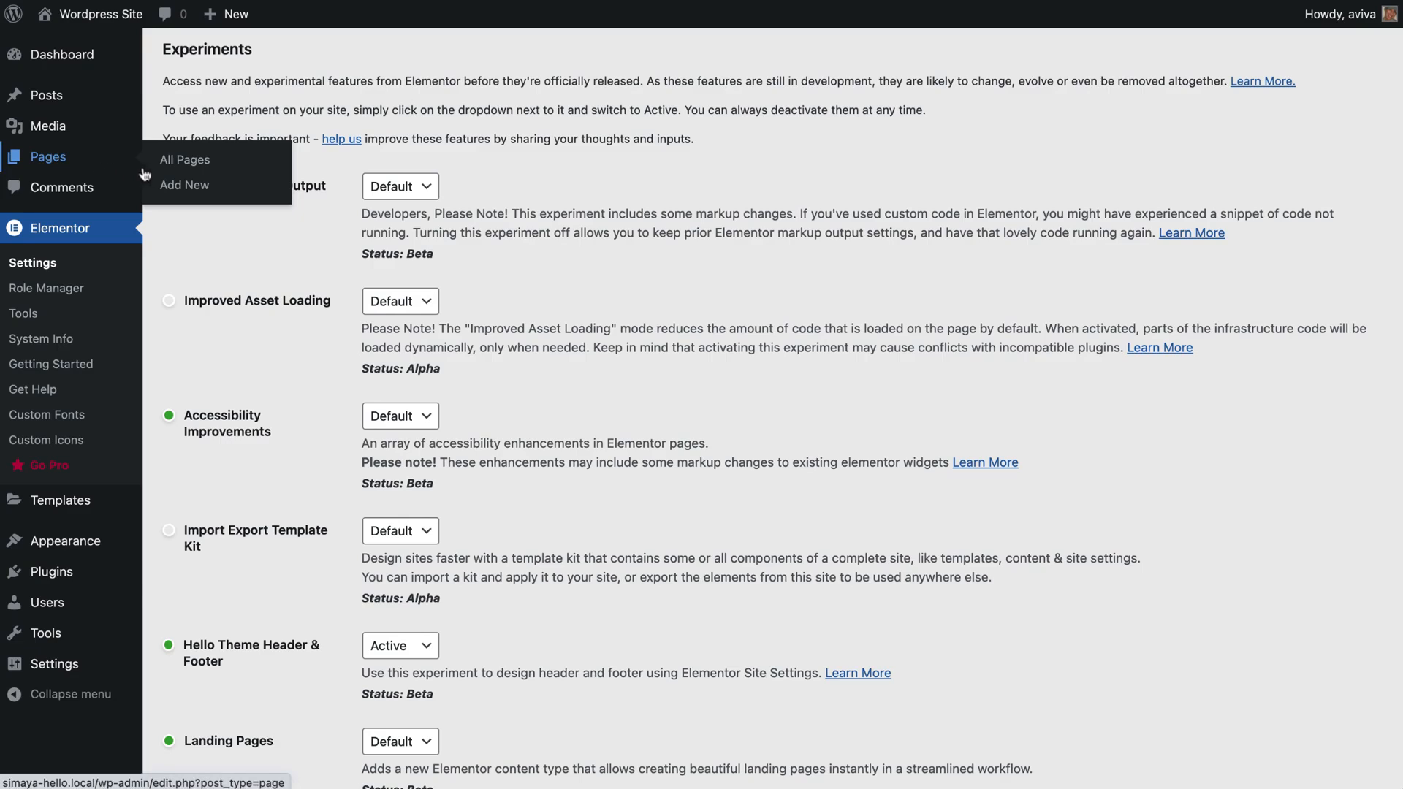
left_click(225, 188)
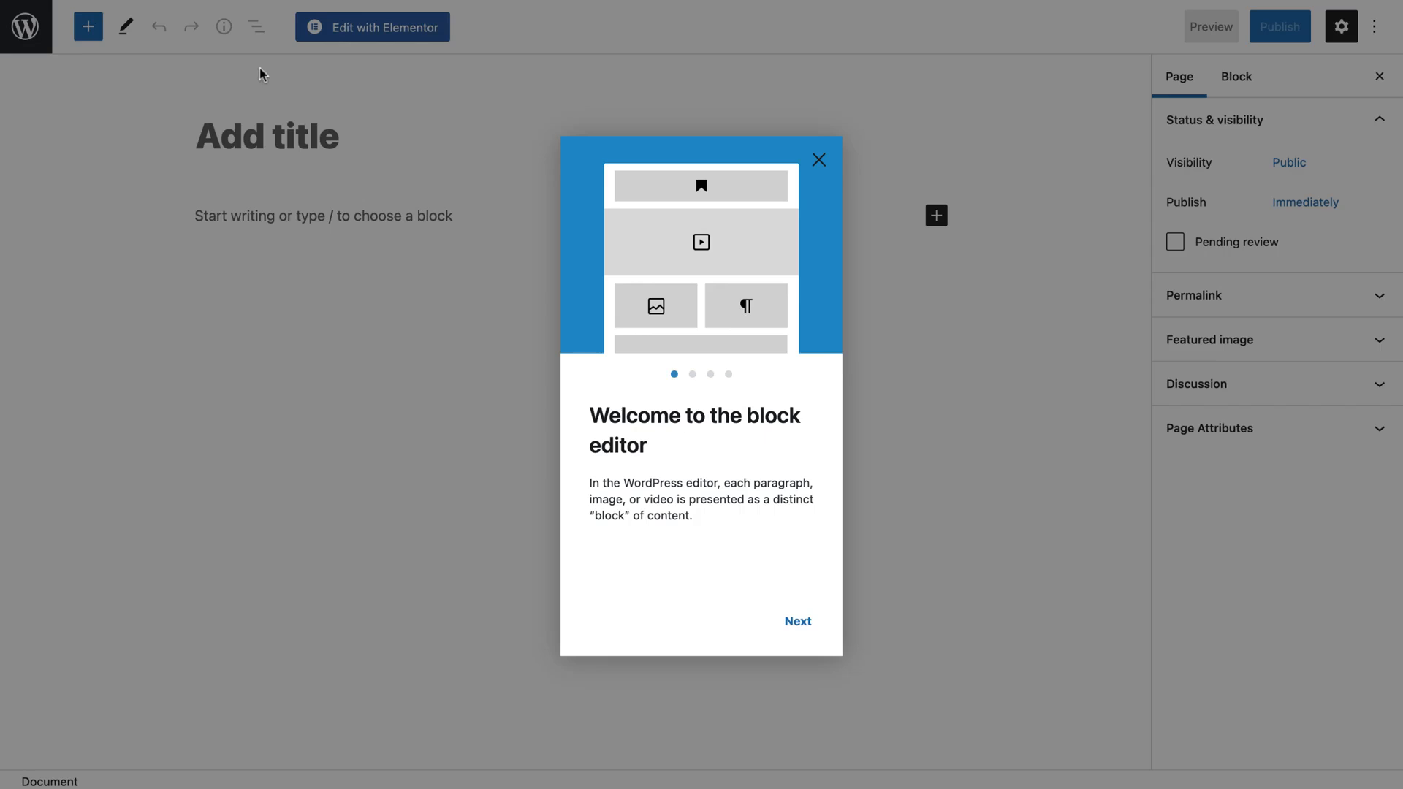
left_click(357, 144)
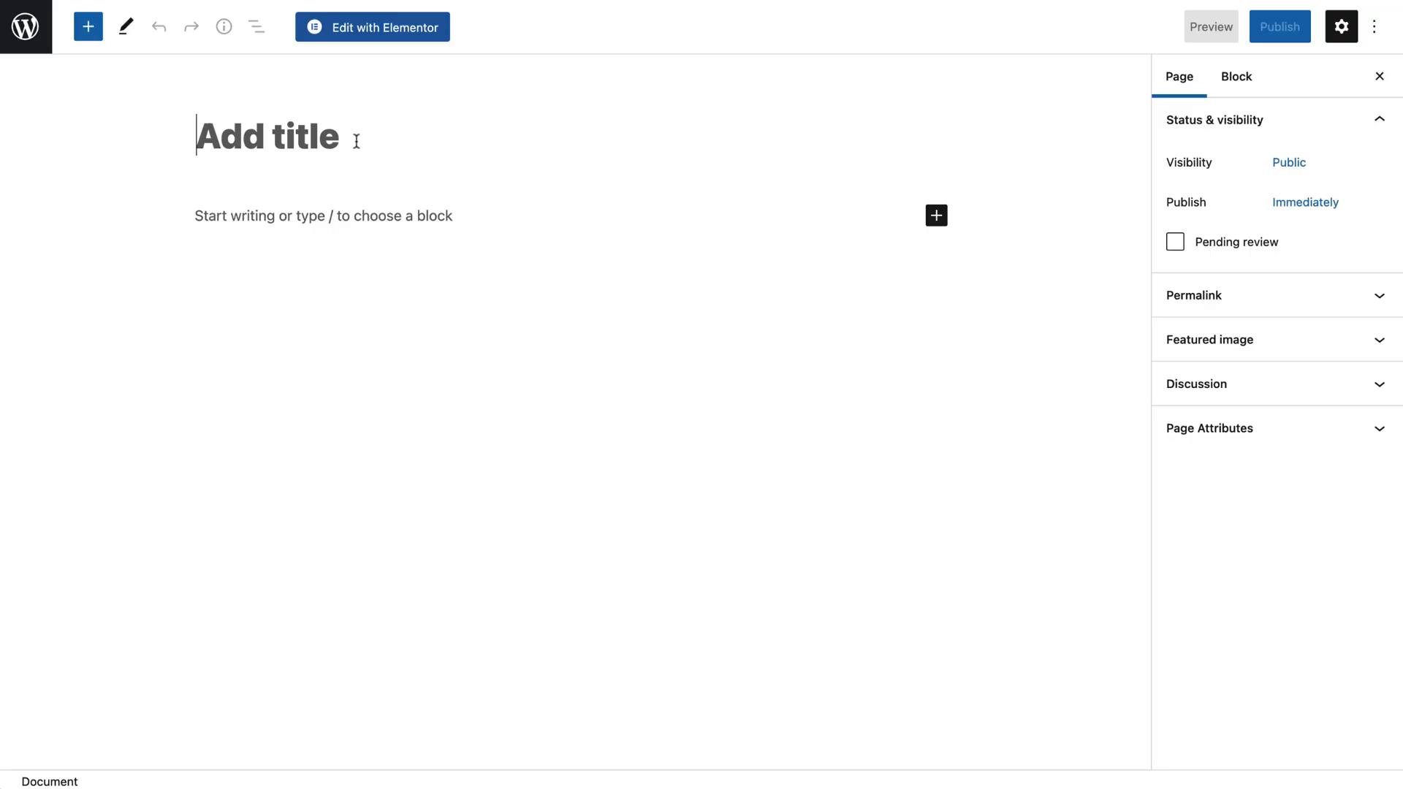
type("Home")
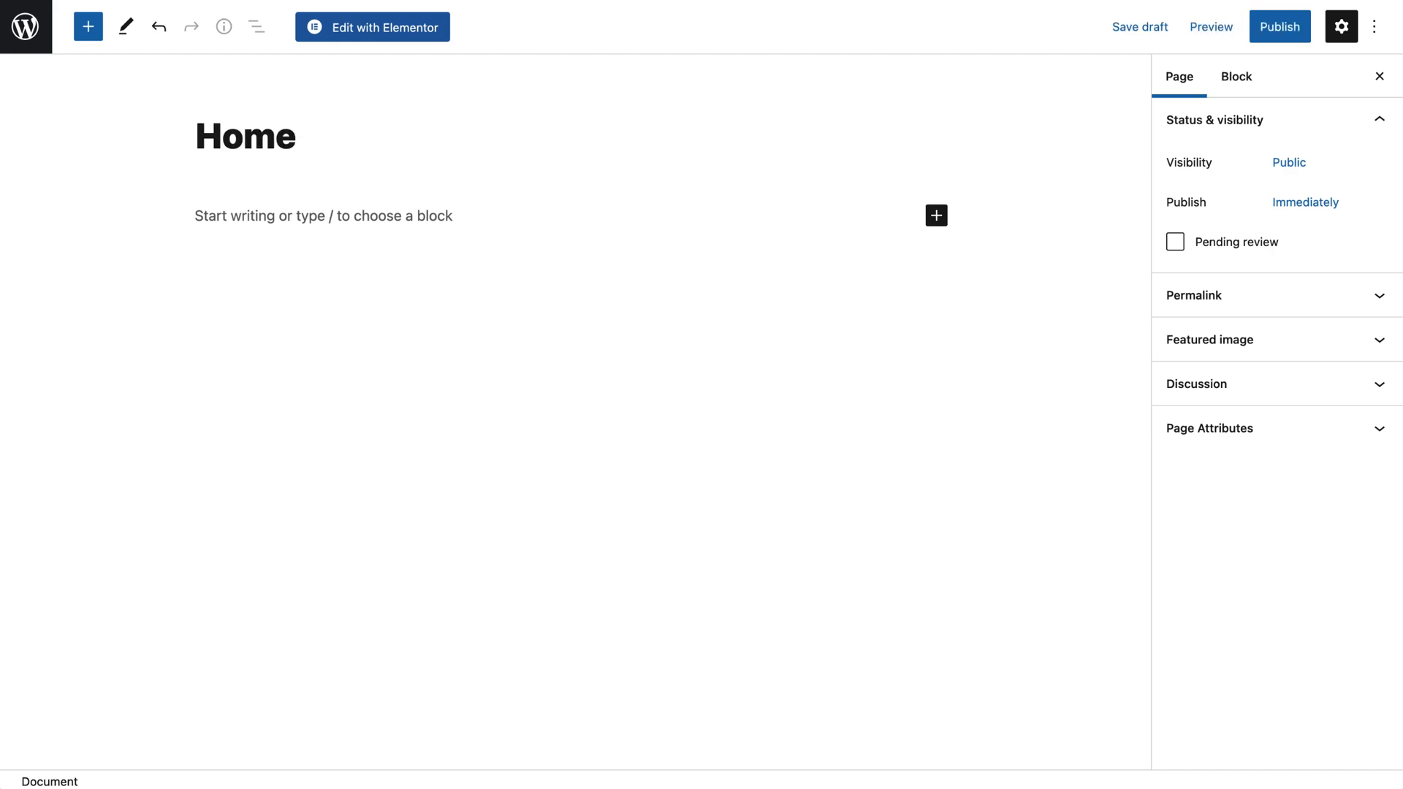
left_click(1278, 35)
left_click(1221, 28)
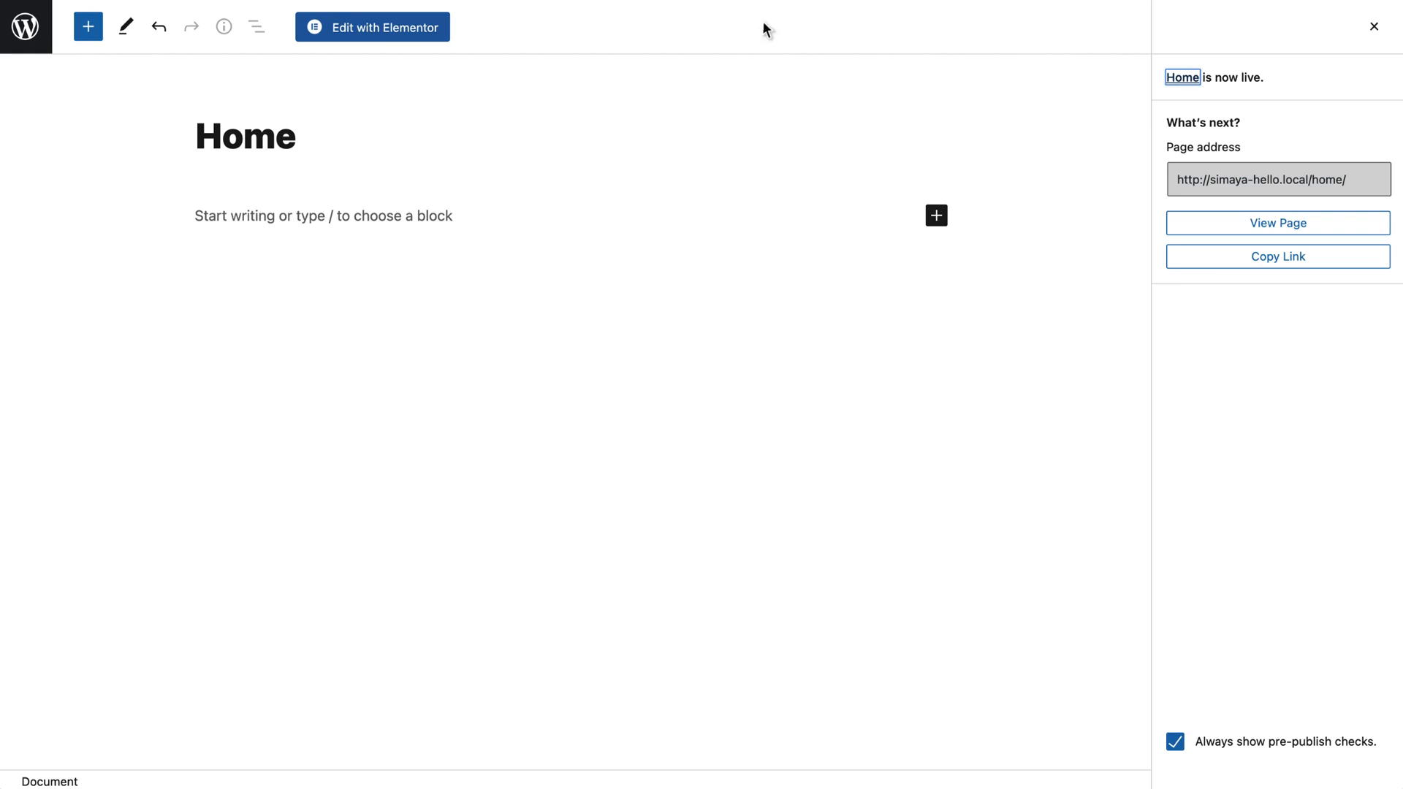
Return to the pages list, add a page titled "Our Menu" and publish it.
left_click(29, 30)
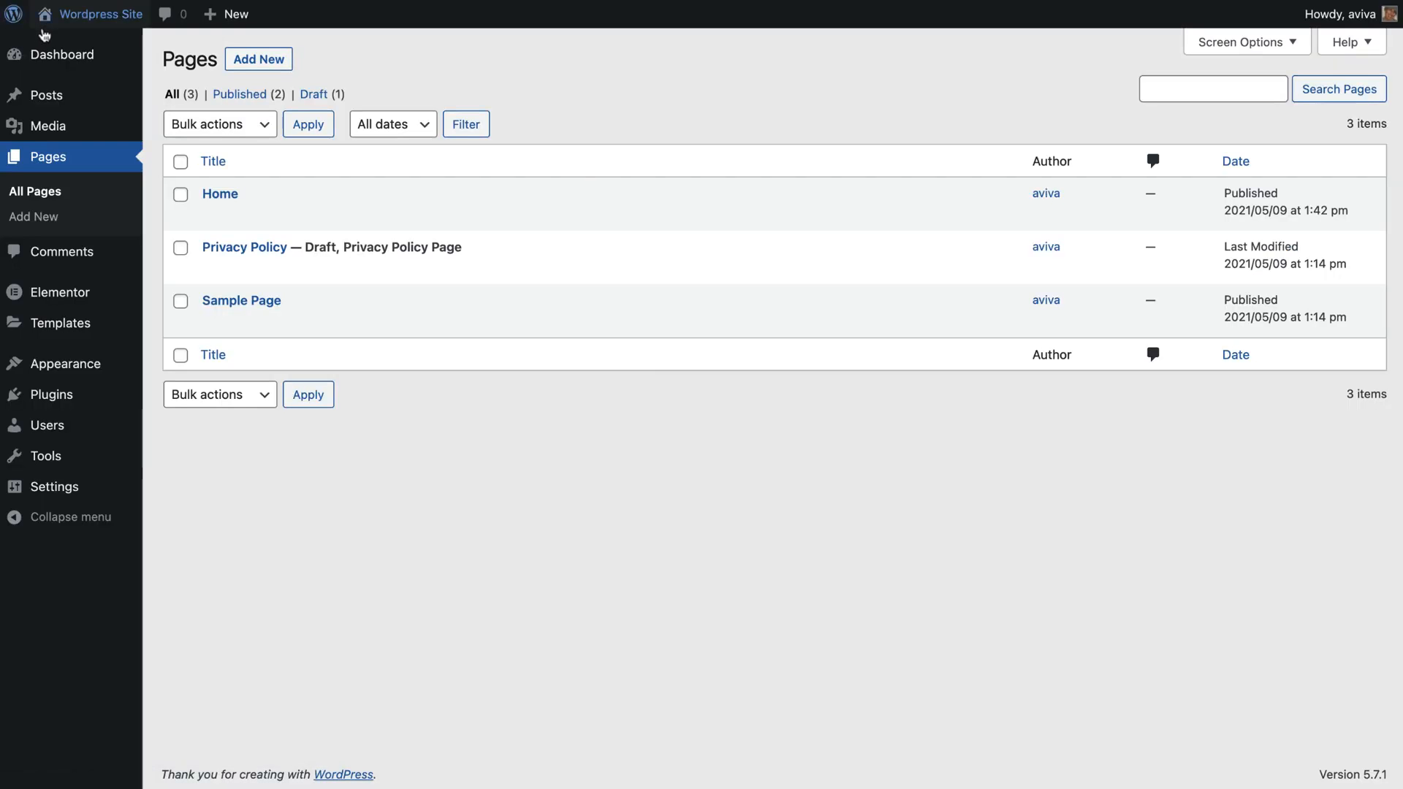
left_click(264, 65)
type("Our Menu")
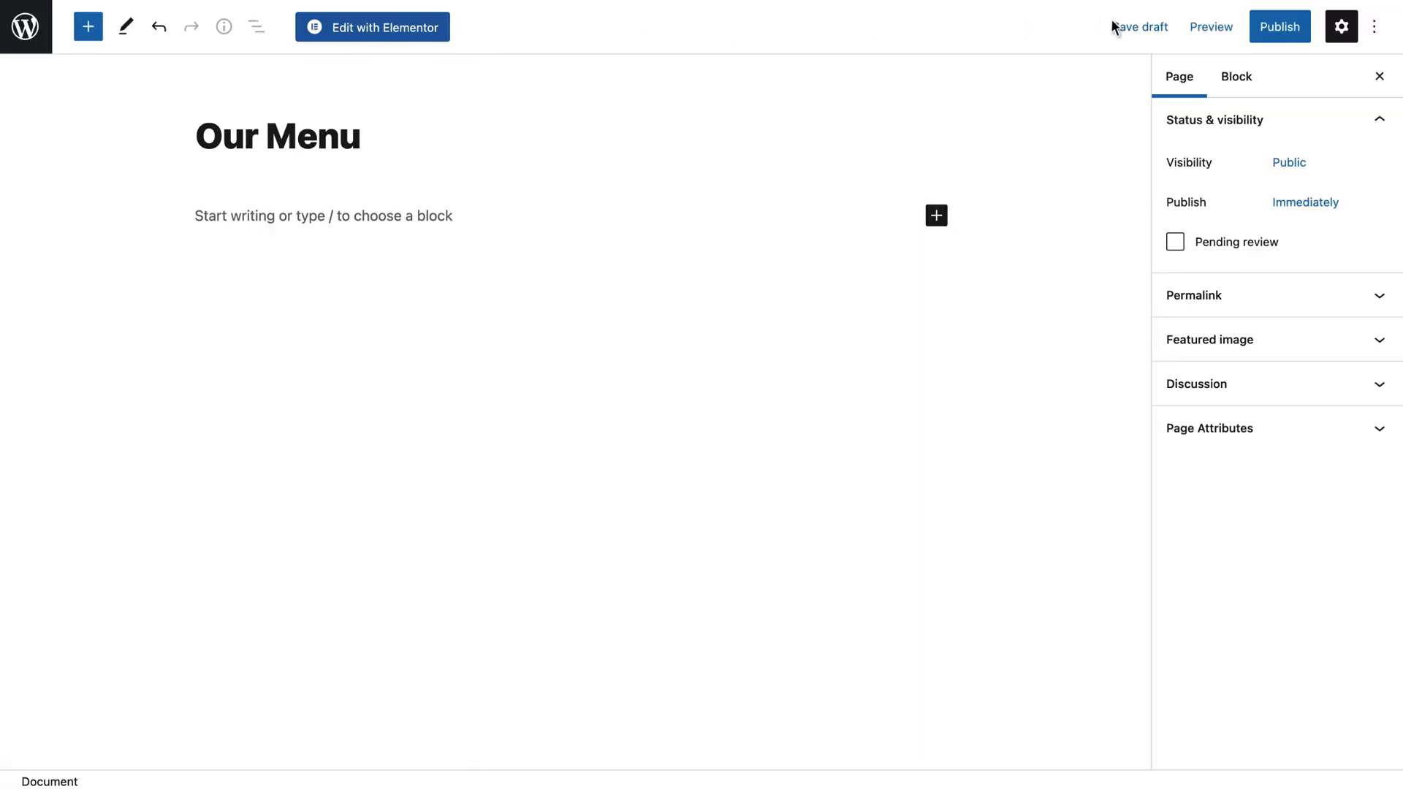
left_click(1271, 29)
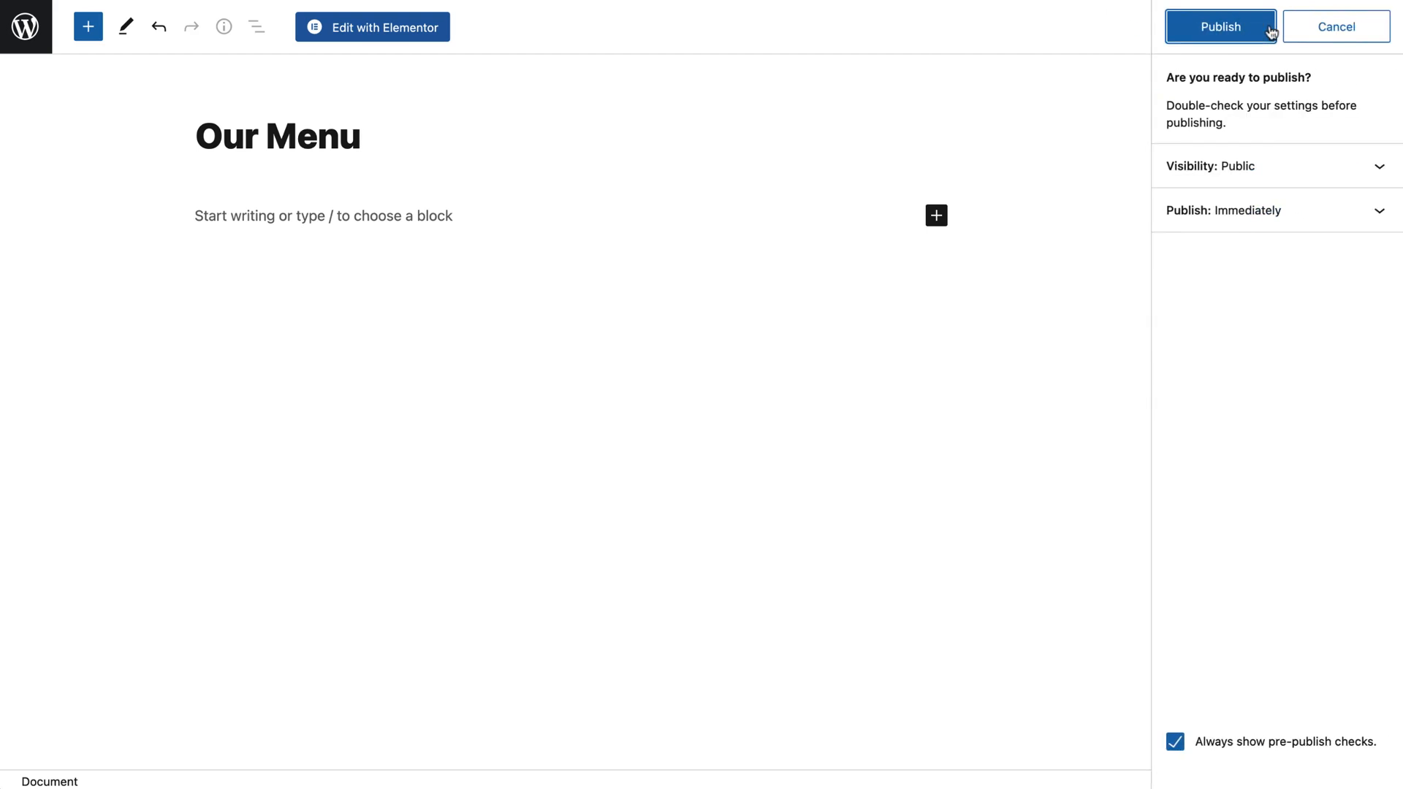
left_click(1242, 32)
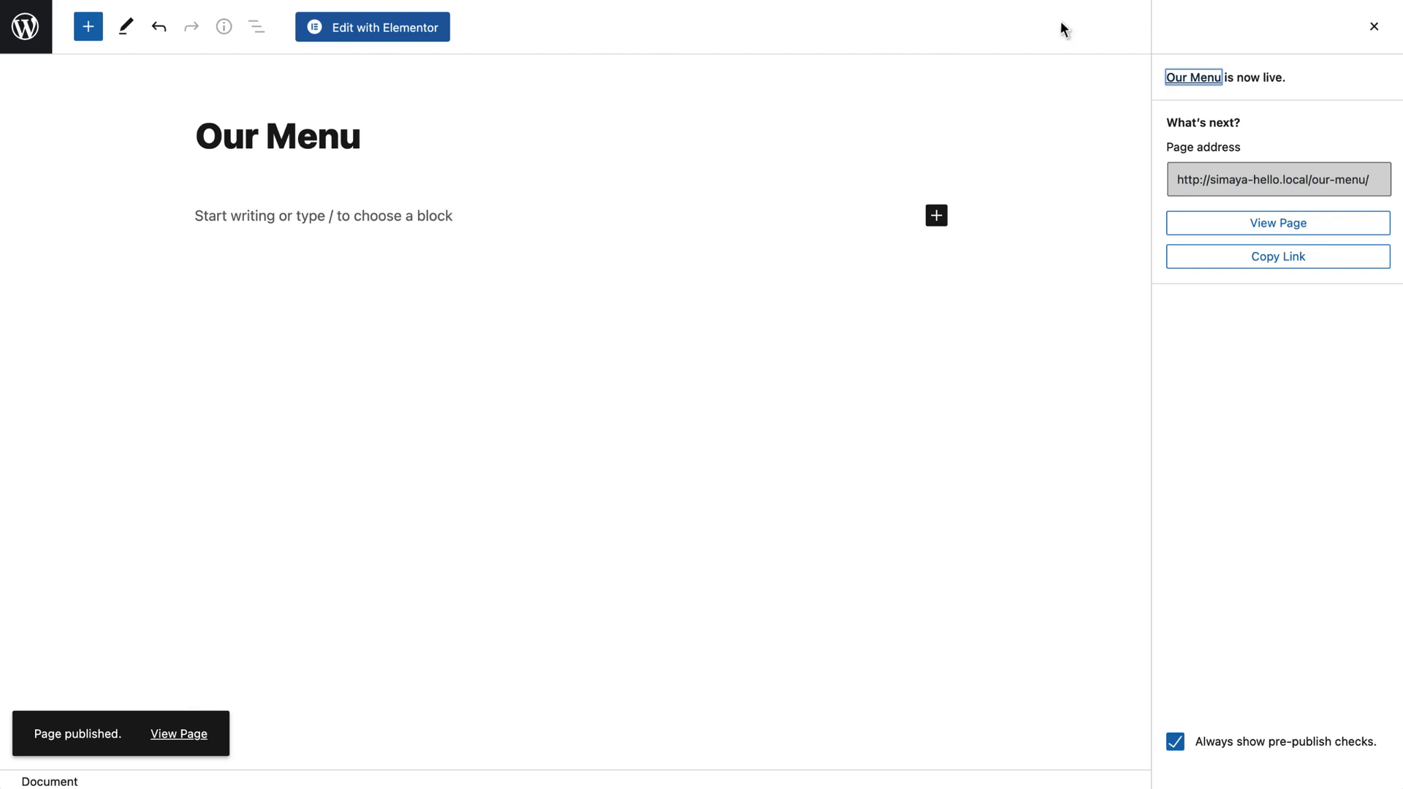
Return to the pages list, add a page titled "Contact Us" and publish it.
left_click(25, 26)
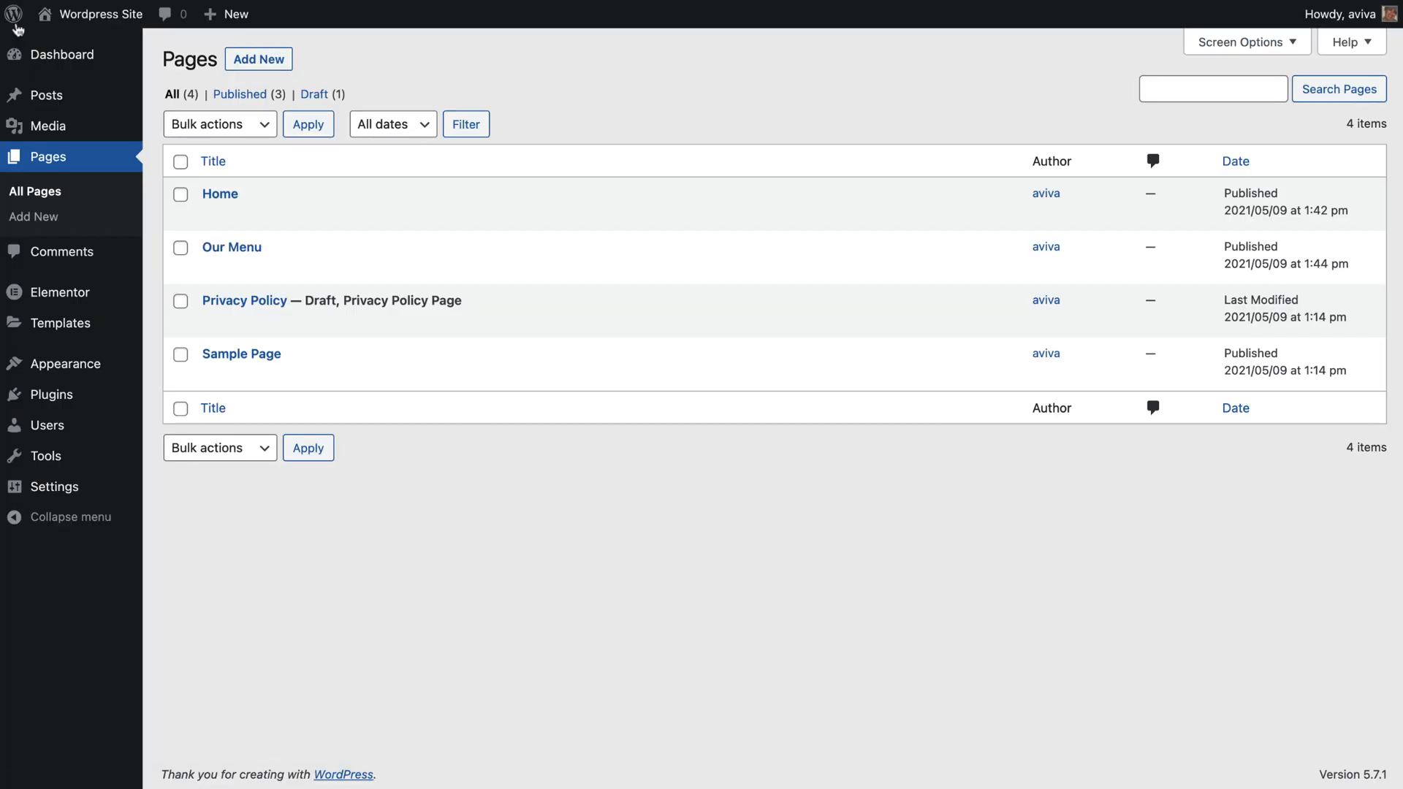
left_click(243, 57)
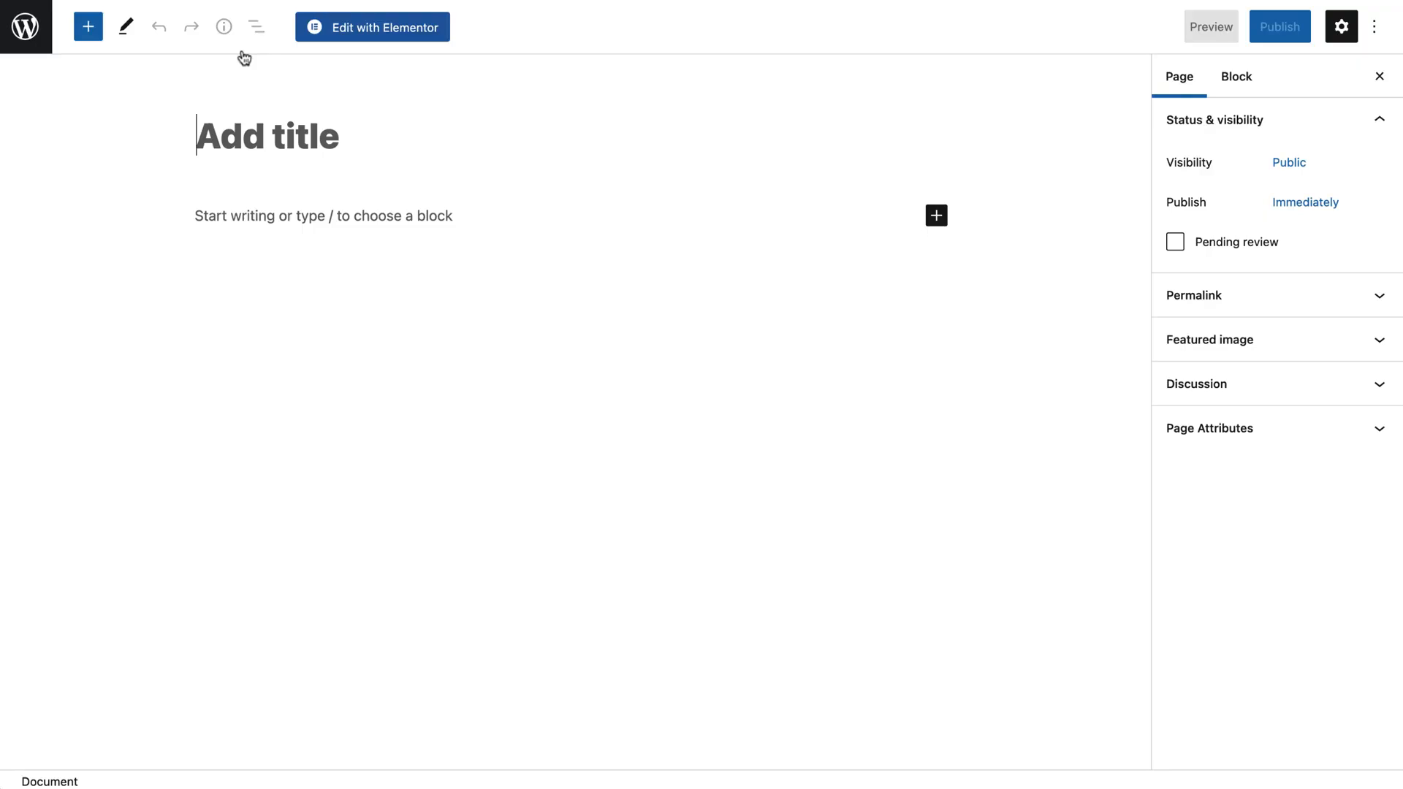
type("Contact Us")
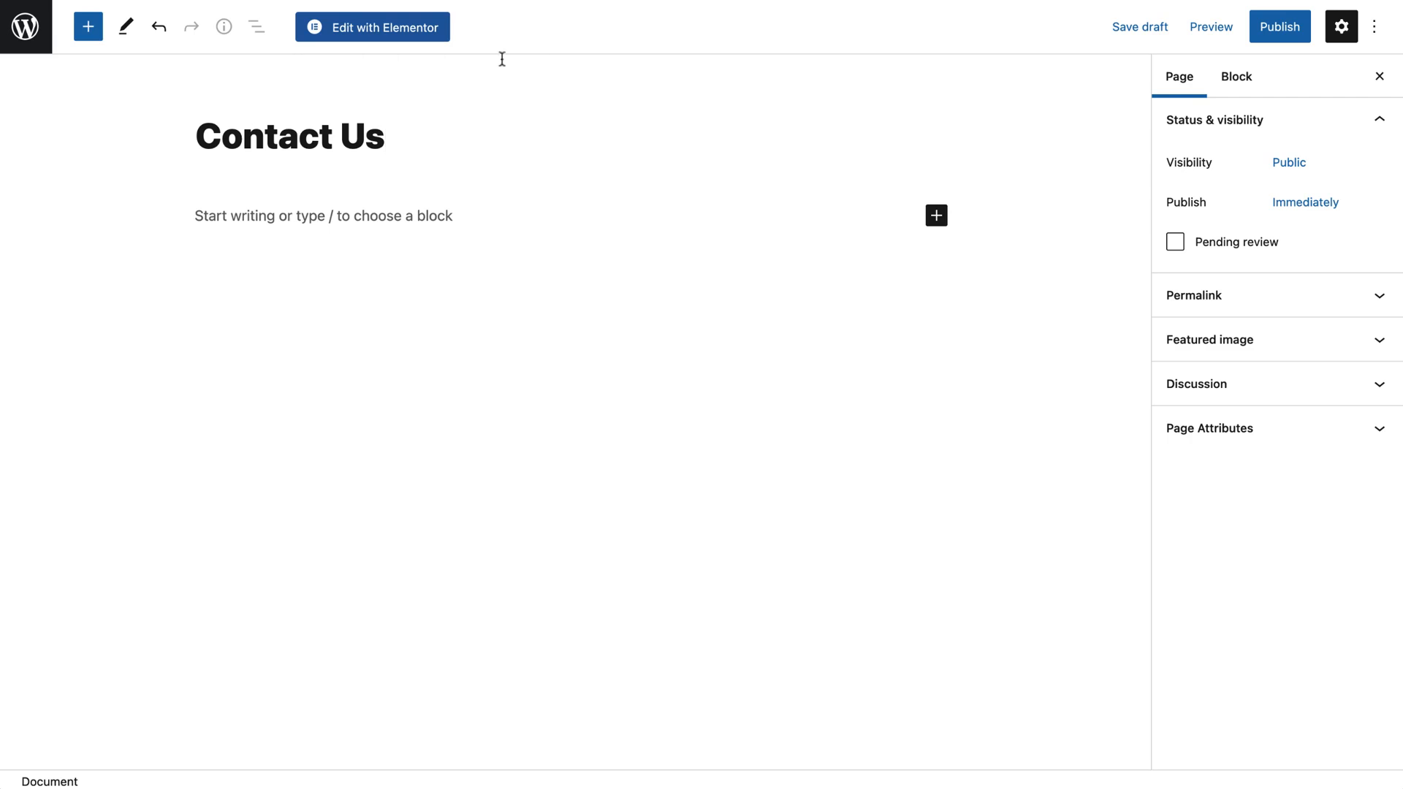
left_click(1277, 36)
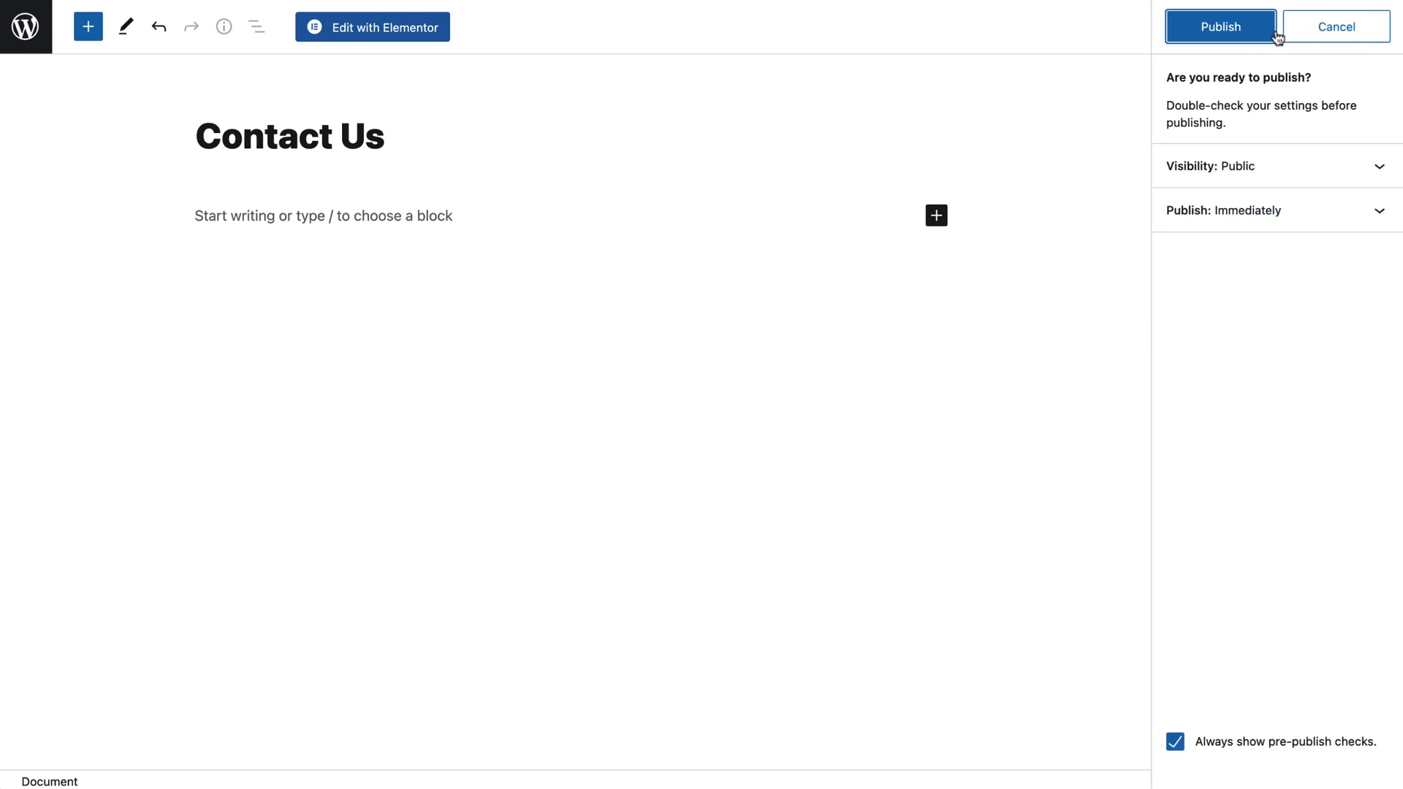
left_click(1221, 28)
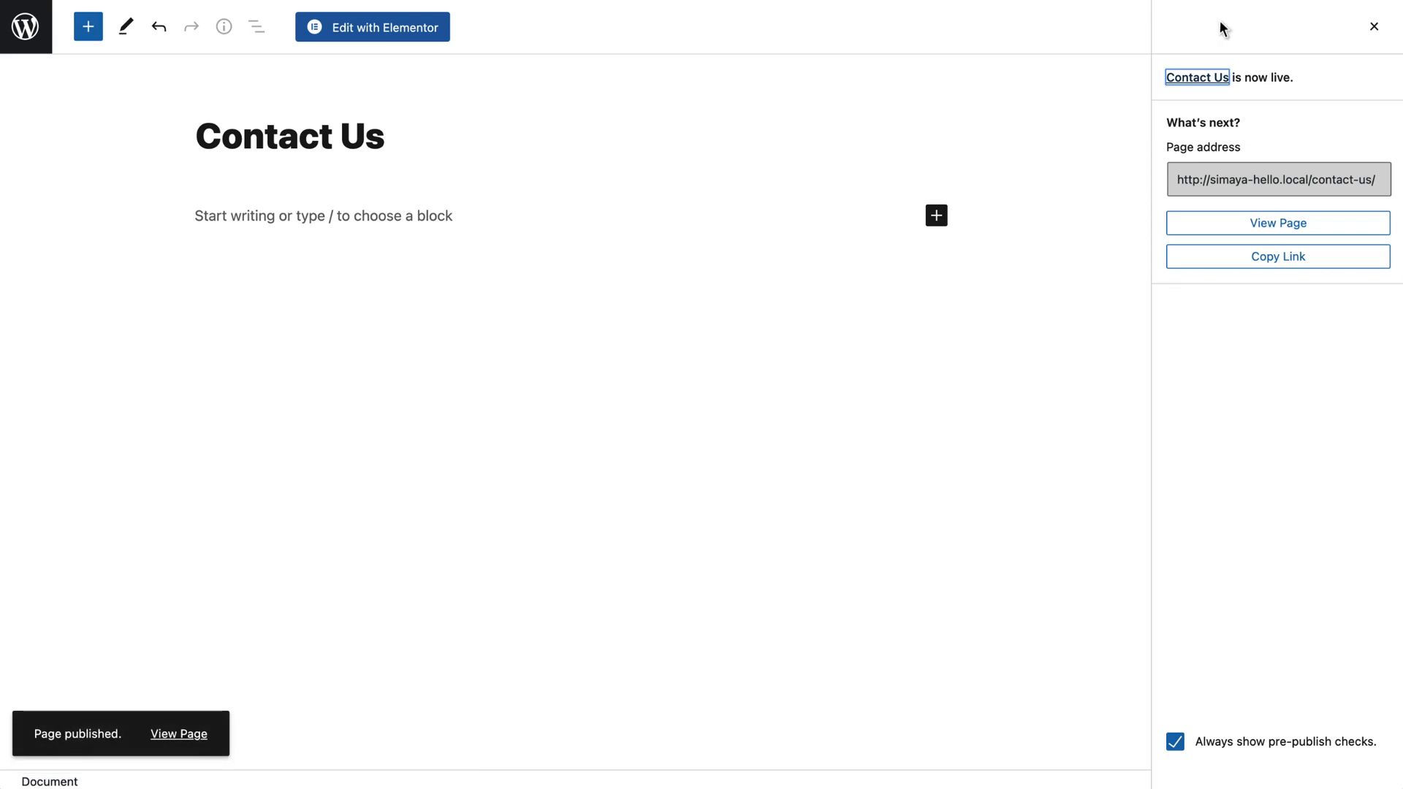
Return to the pages list and move the Sample Page and the Privacy Policy draft to the trash.
left_click(13, 23)
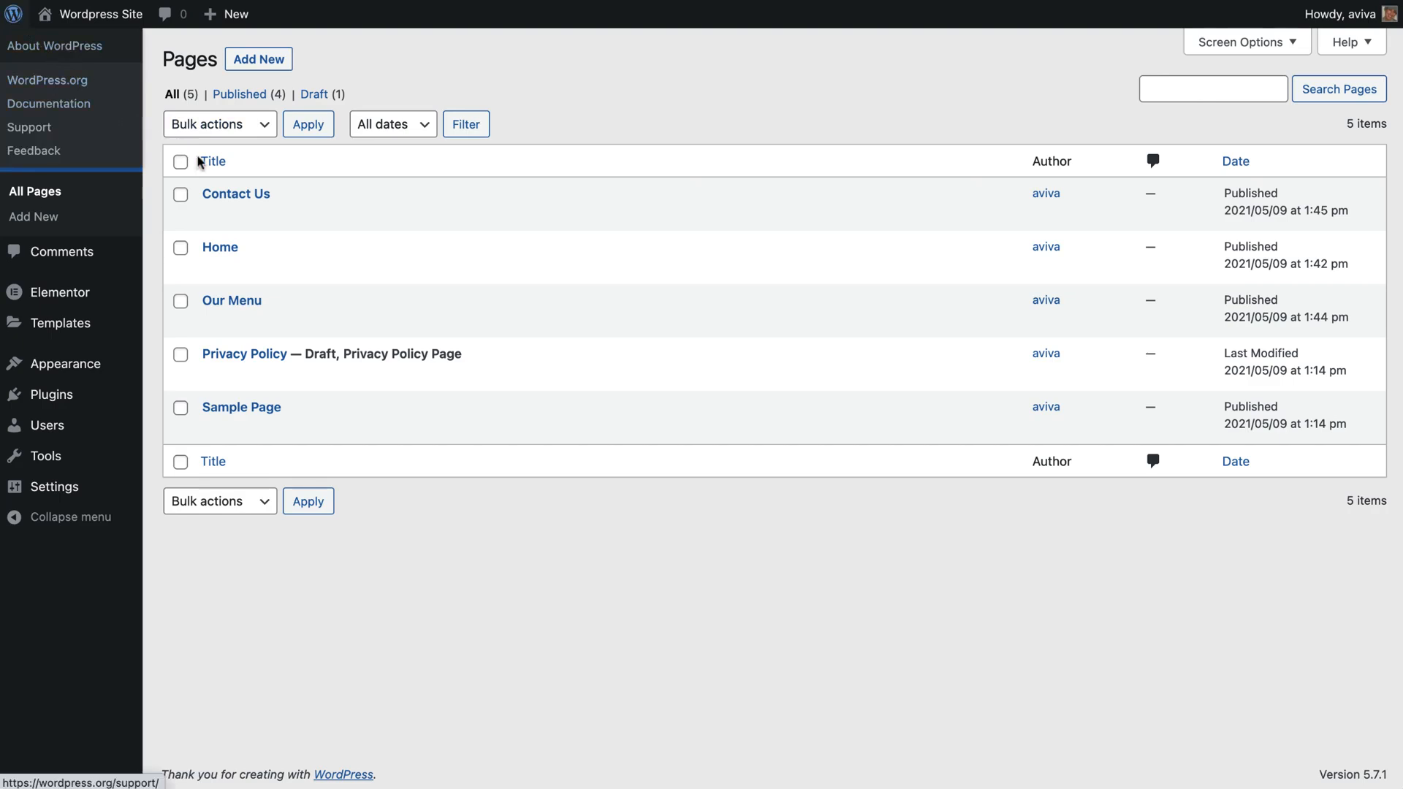
mouse_move(273, 216)
mouse_move(304, 239)
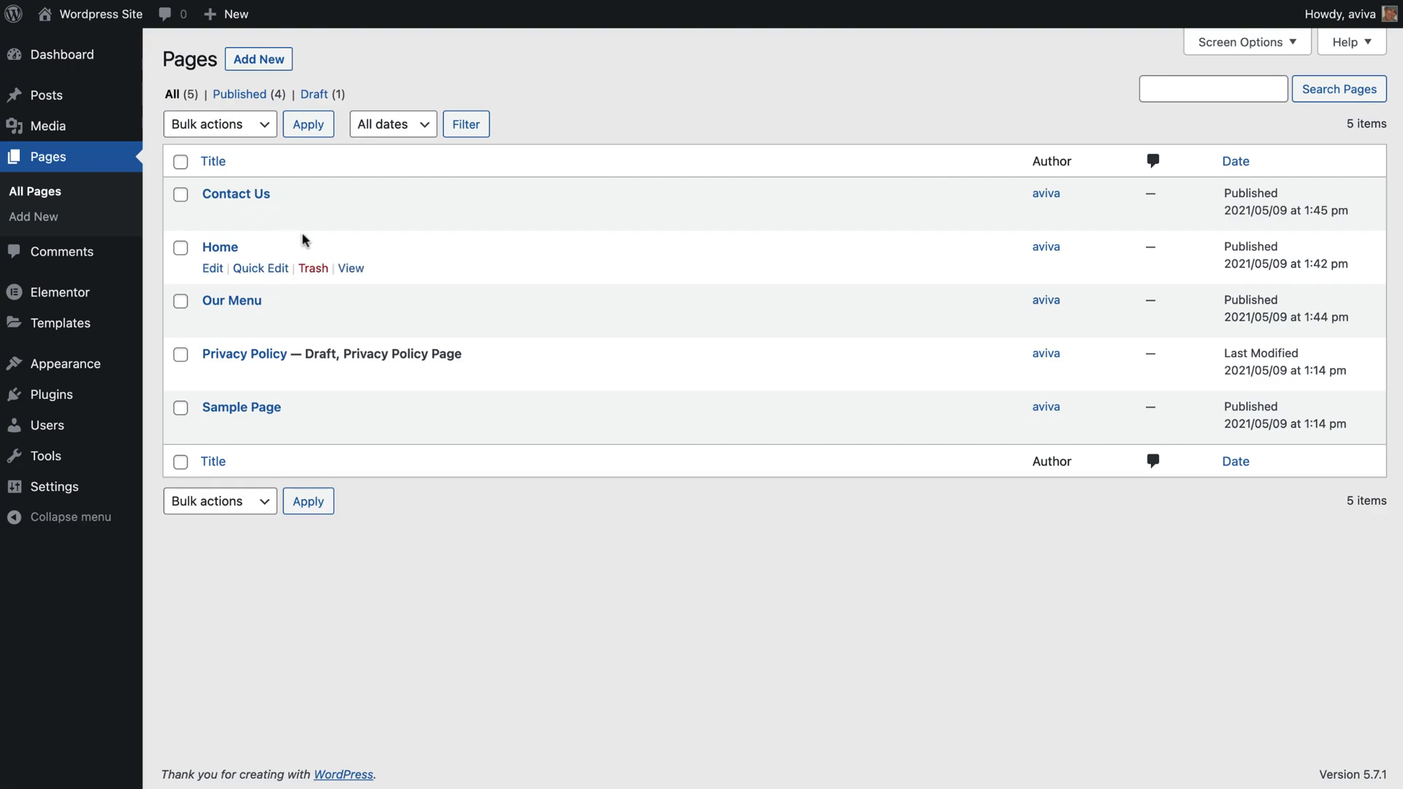
mouse_move(343, 379)
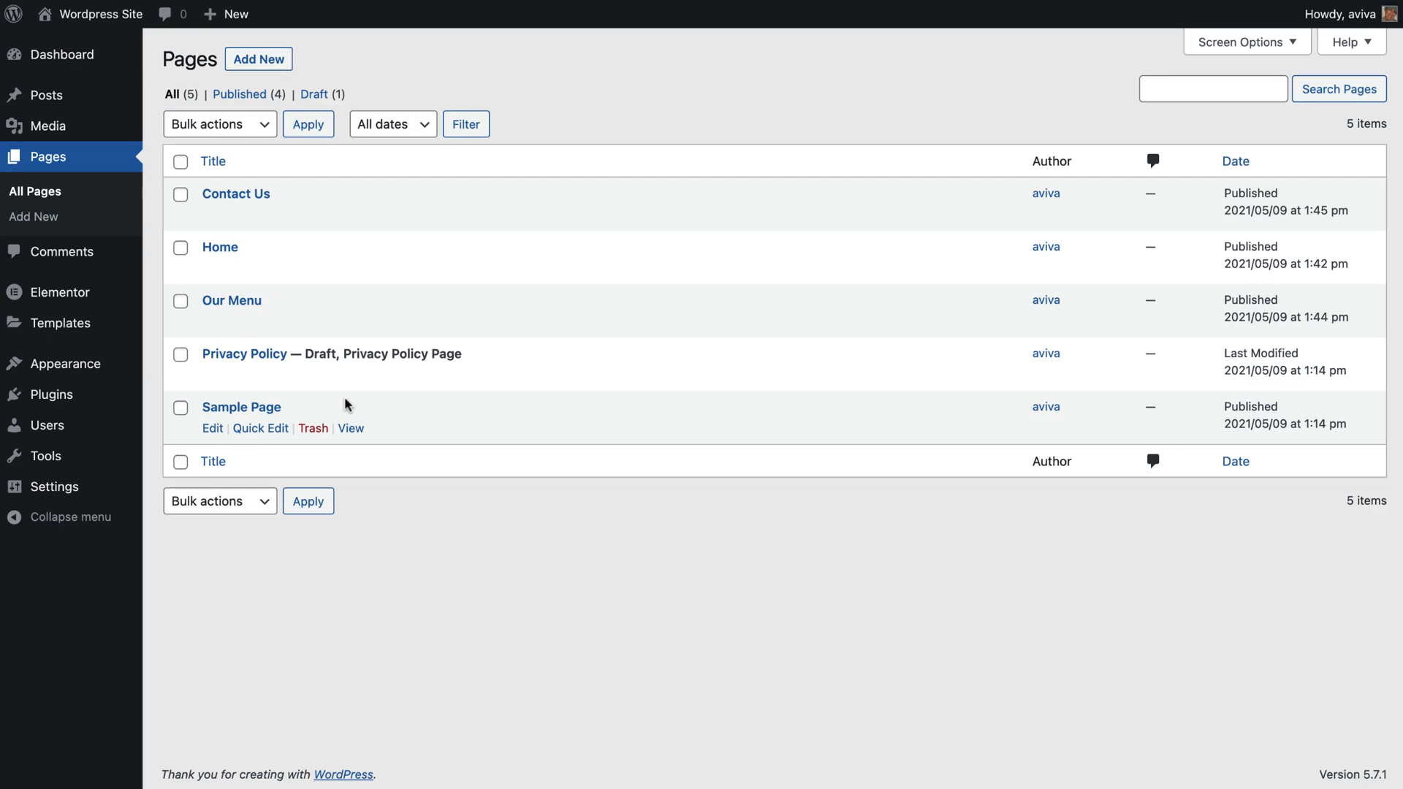
left_click(313, 430)
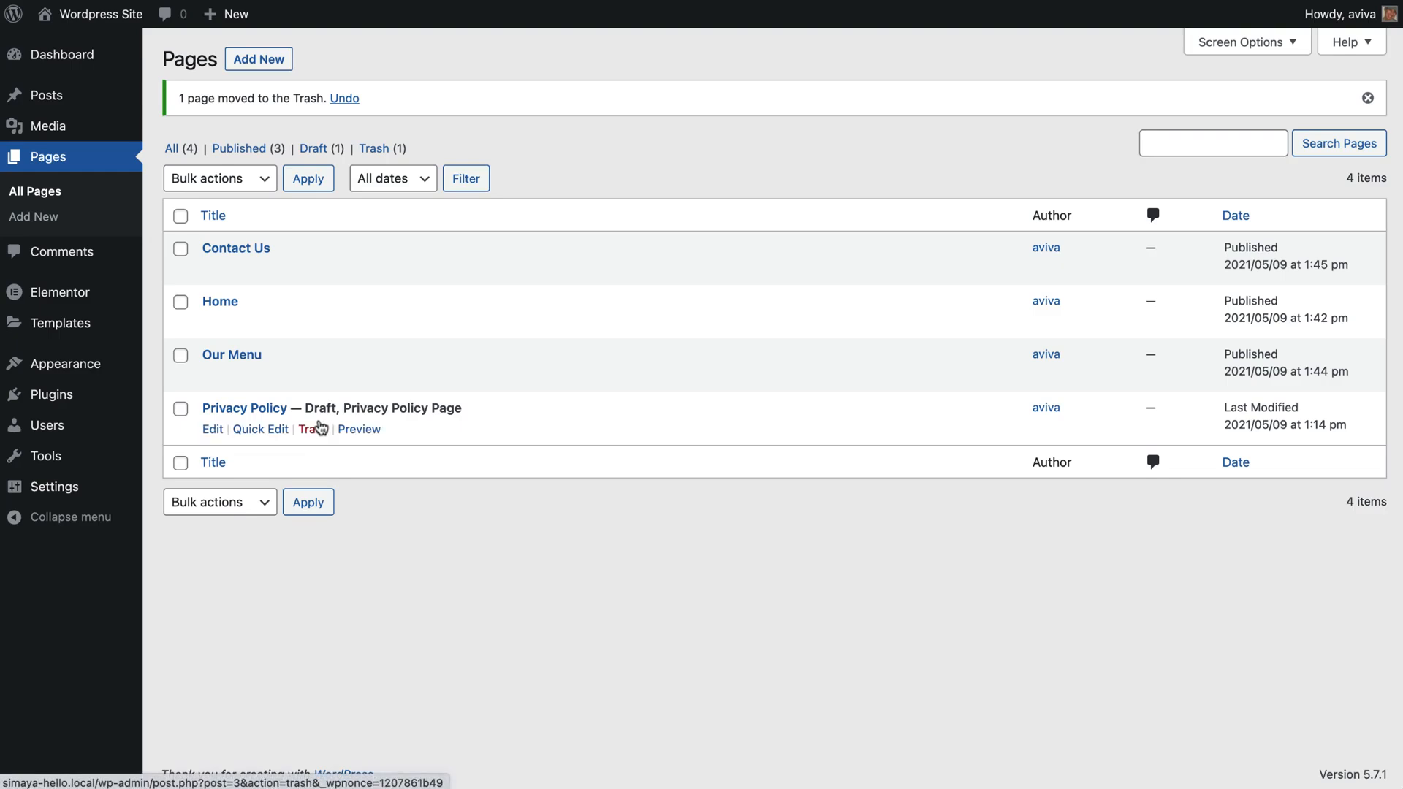
left_click(315, 429)
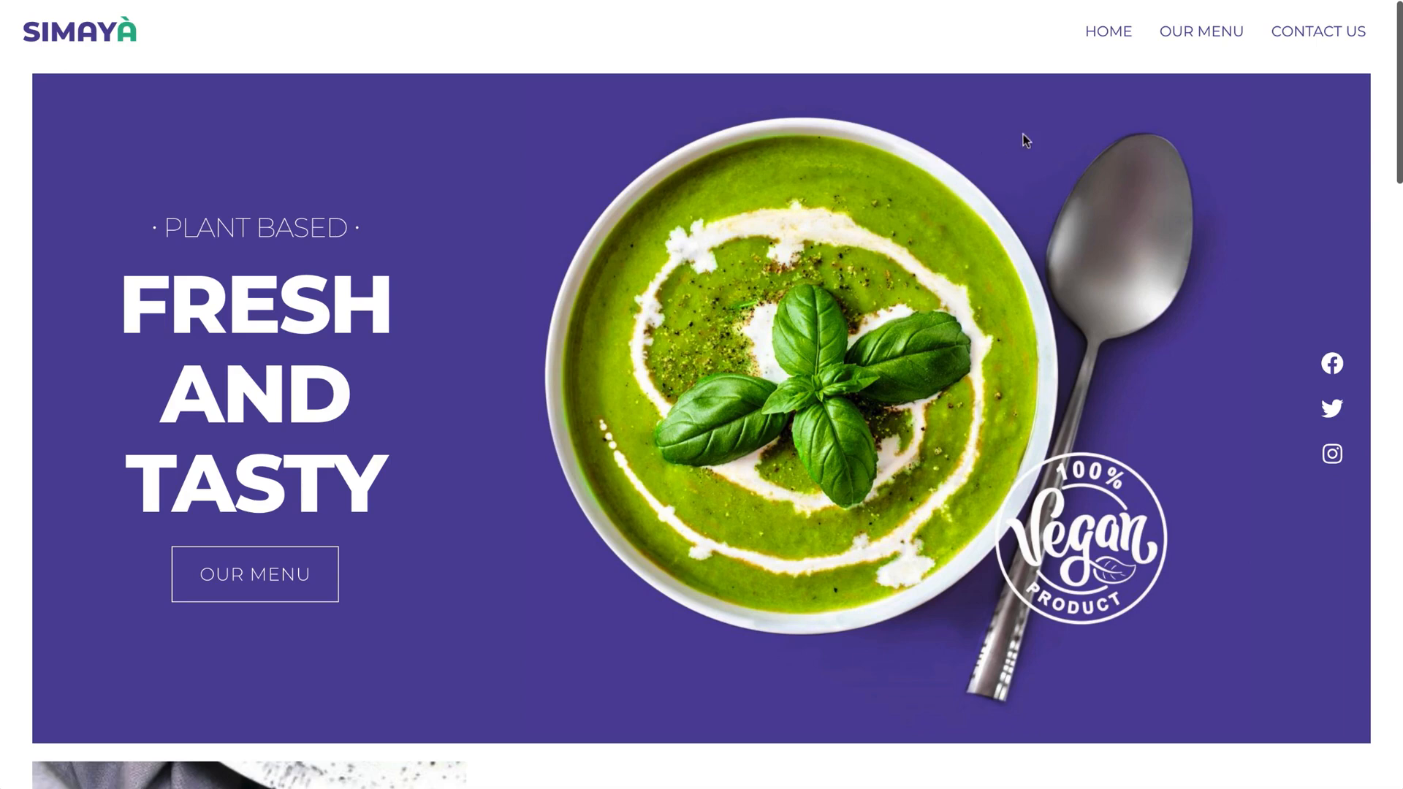
View the Our Menu and Contact Us pages of the finished Simayà site through its header navigation.
left_click(1211, 37)
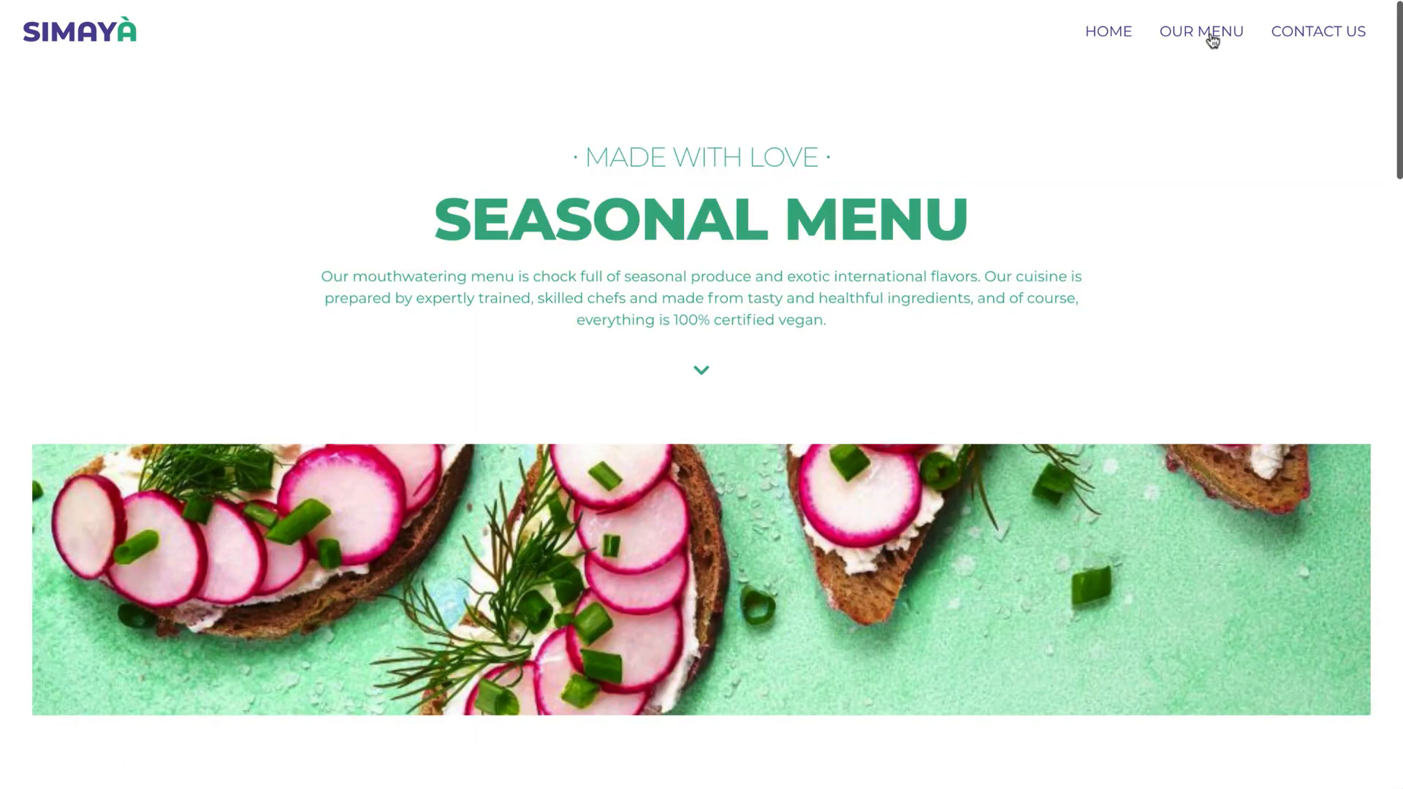
left_click(1323, 38)
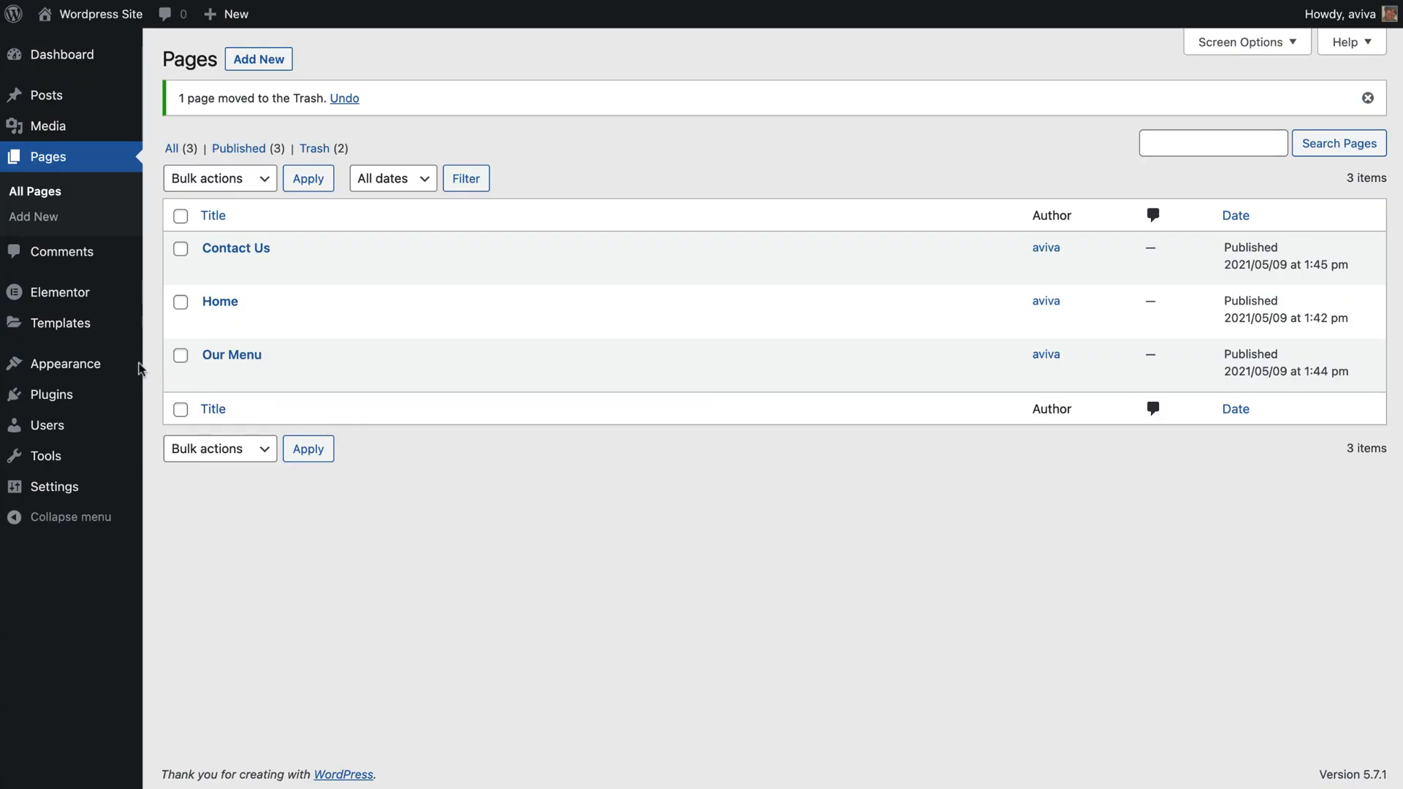
Open the site's navigation menu management and create a menu named "Main Menu" from the default items.
mouse_move(120, 369)
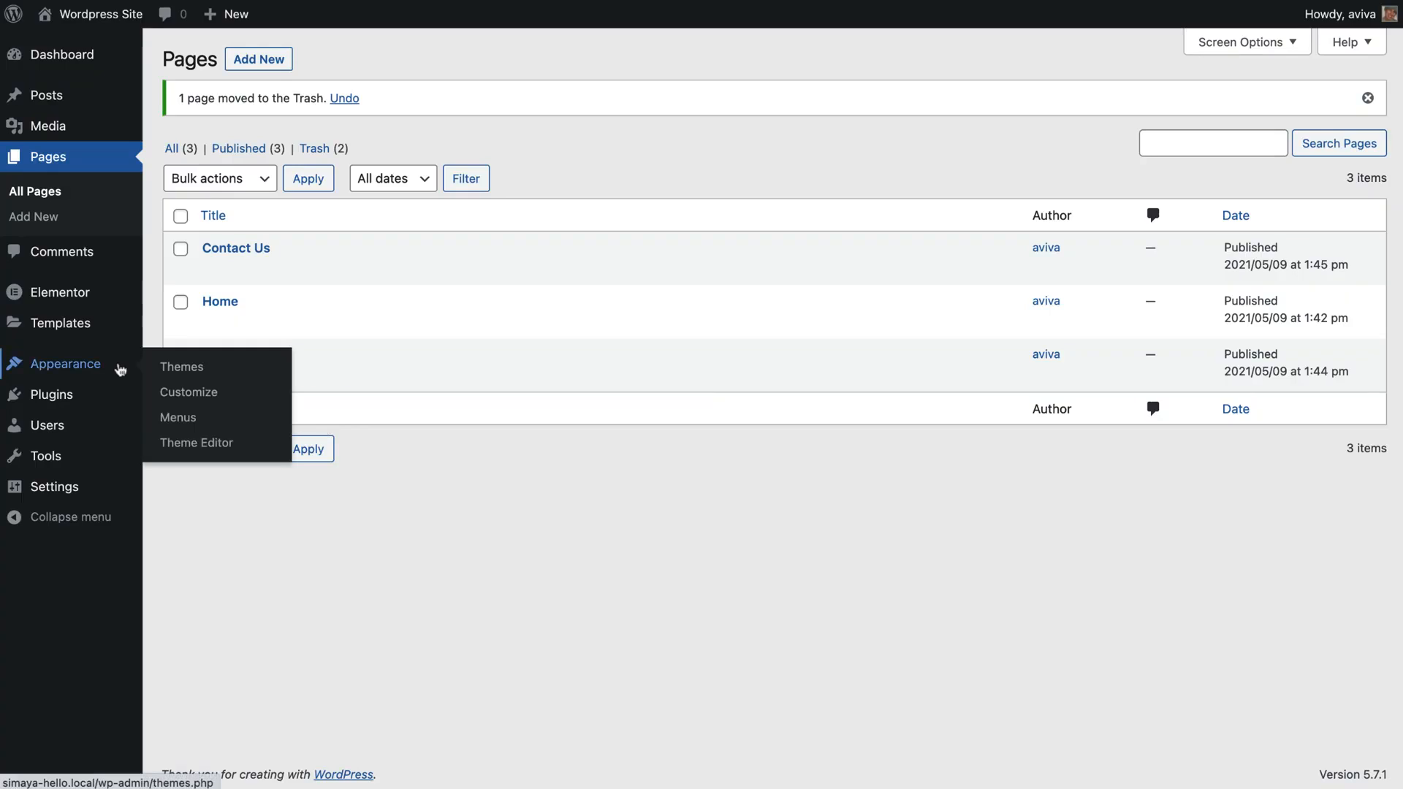
left_click(216, 424)
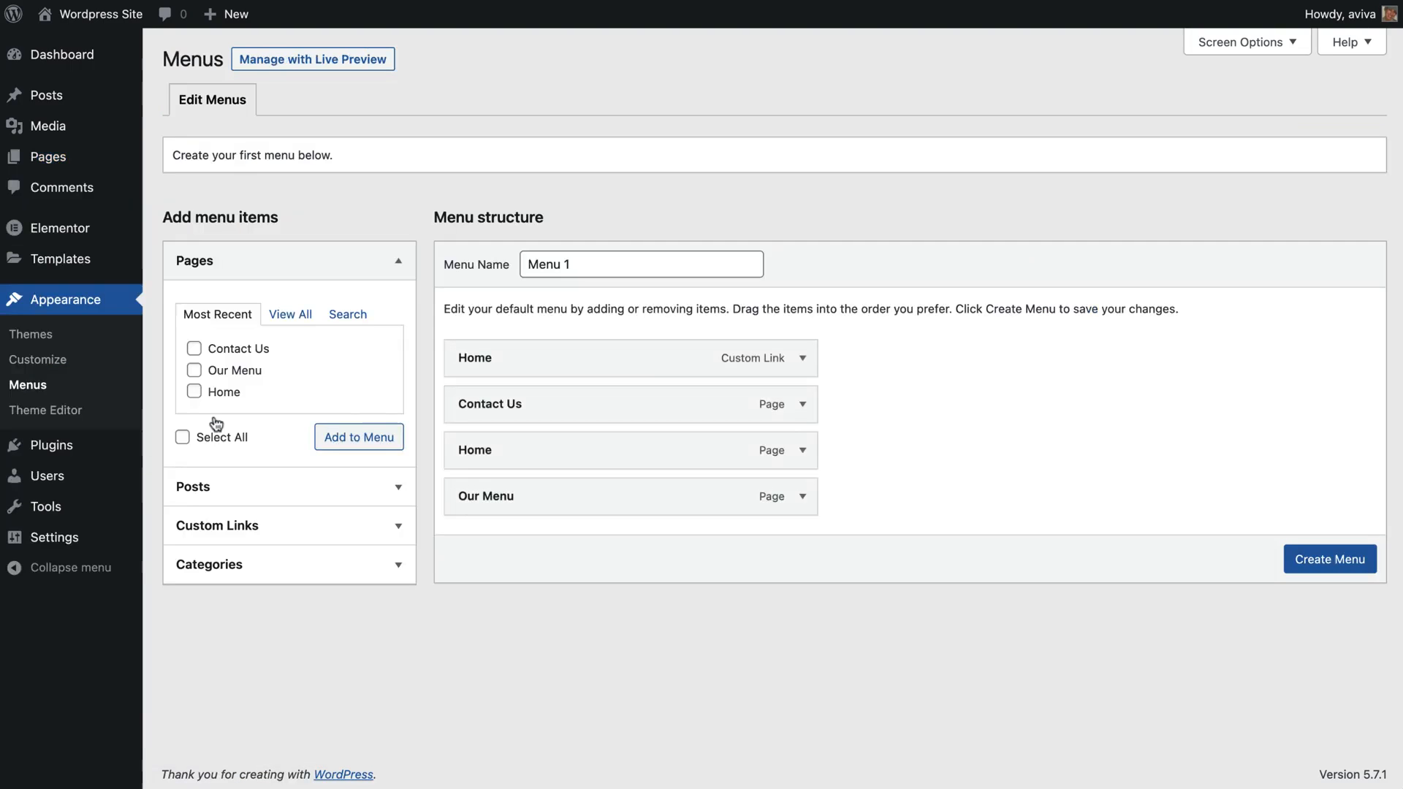
triple_click(647, 265)
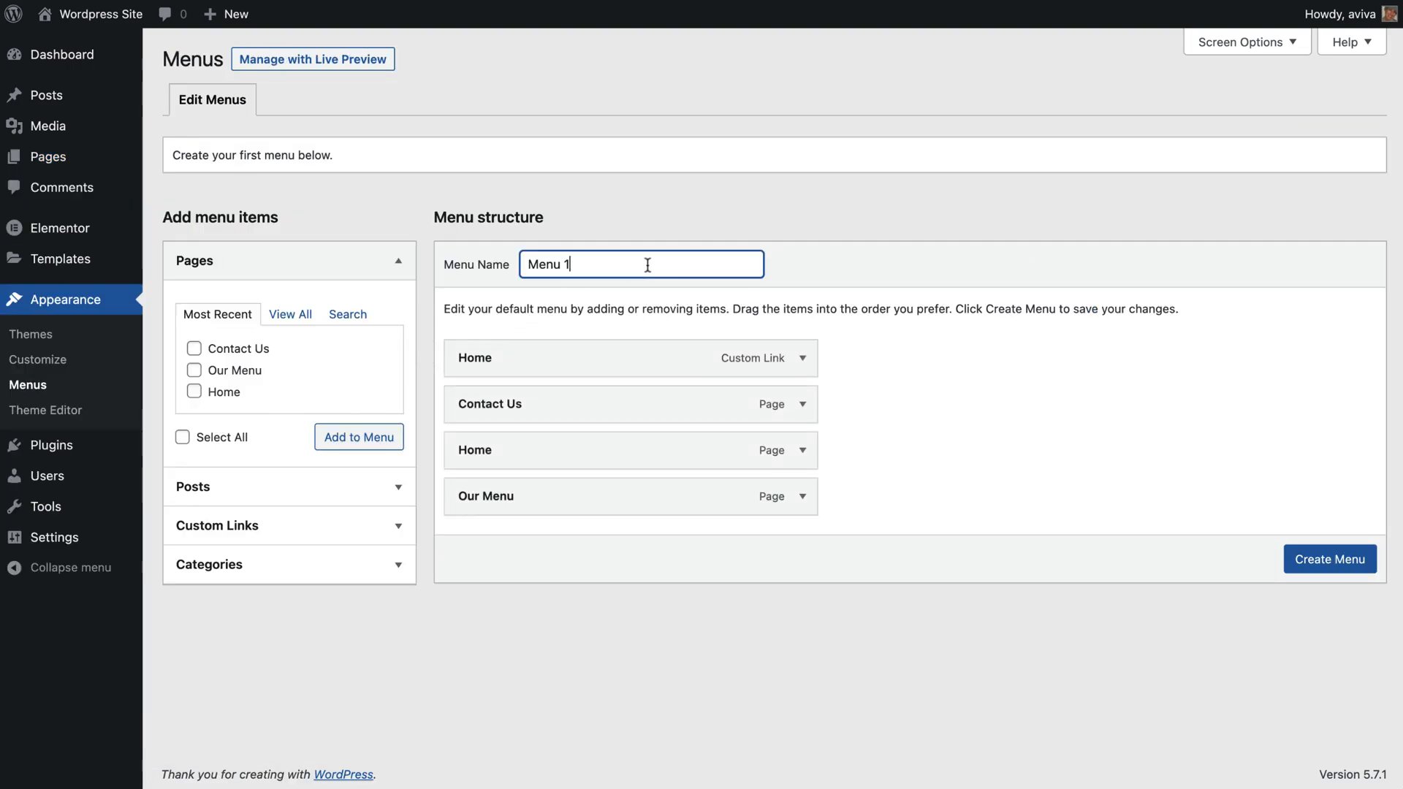
type("Main Menu")
left_click(1301, 570)
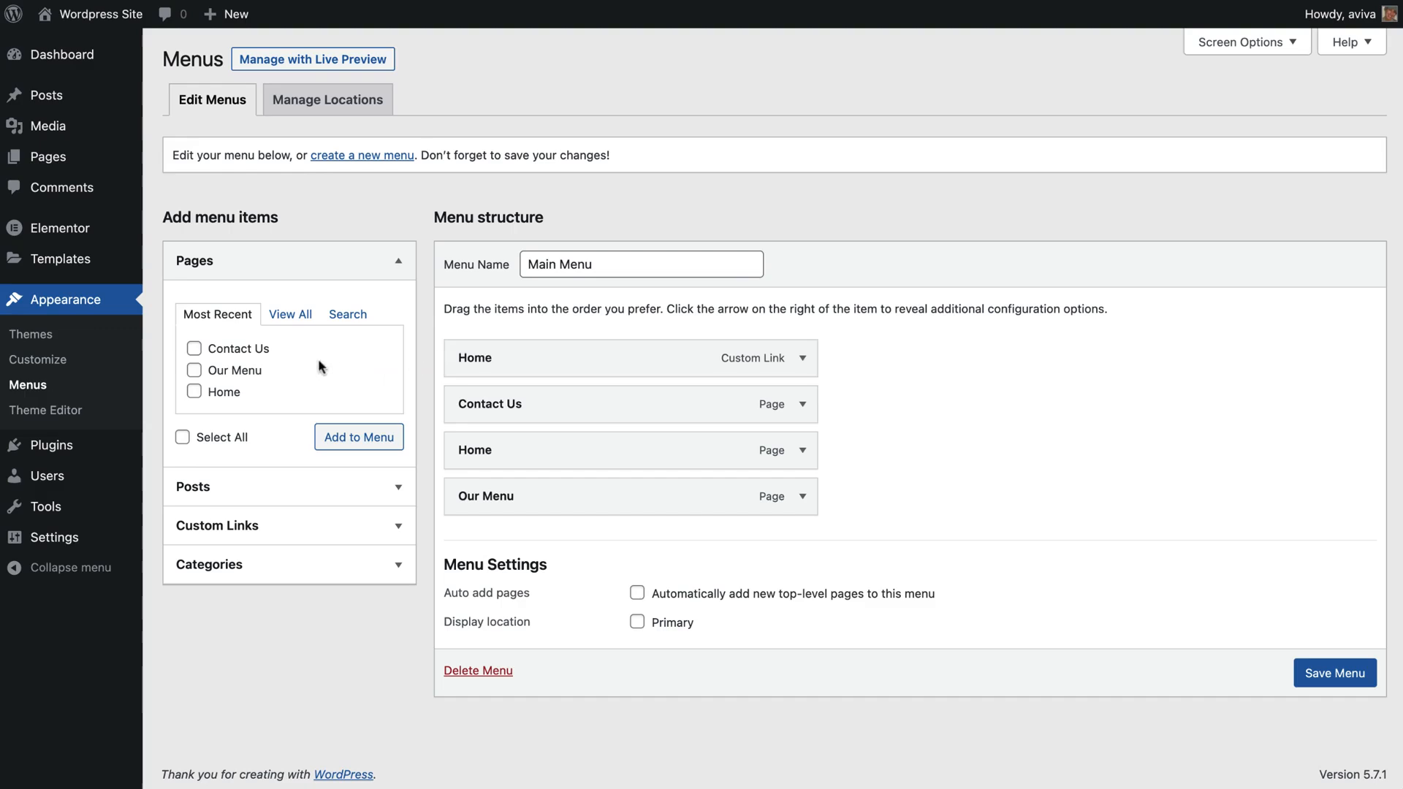
Remove the duplicate Home custom link from the Main Menu structure.
left_click(194, 349)
left_click(194, 350)
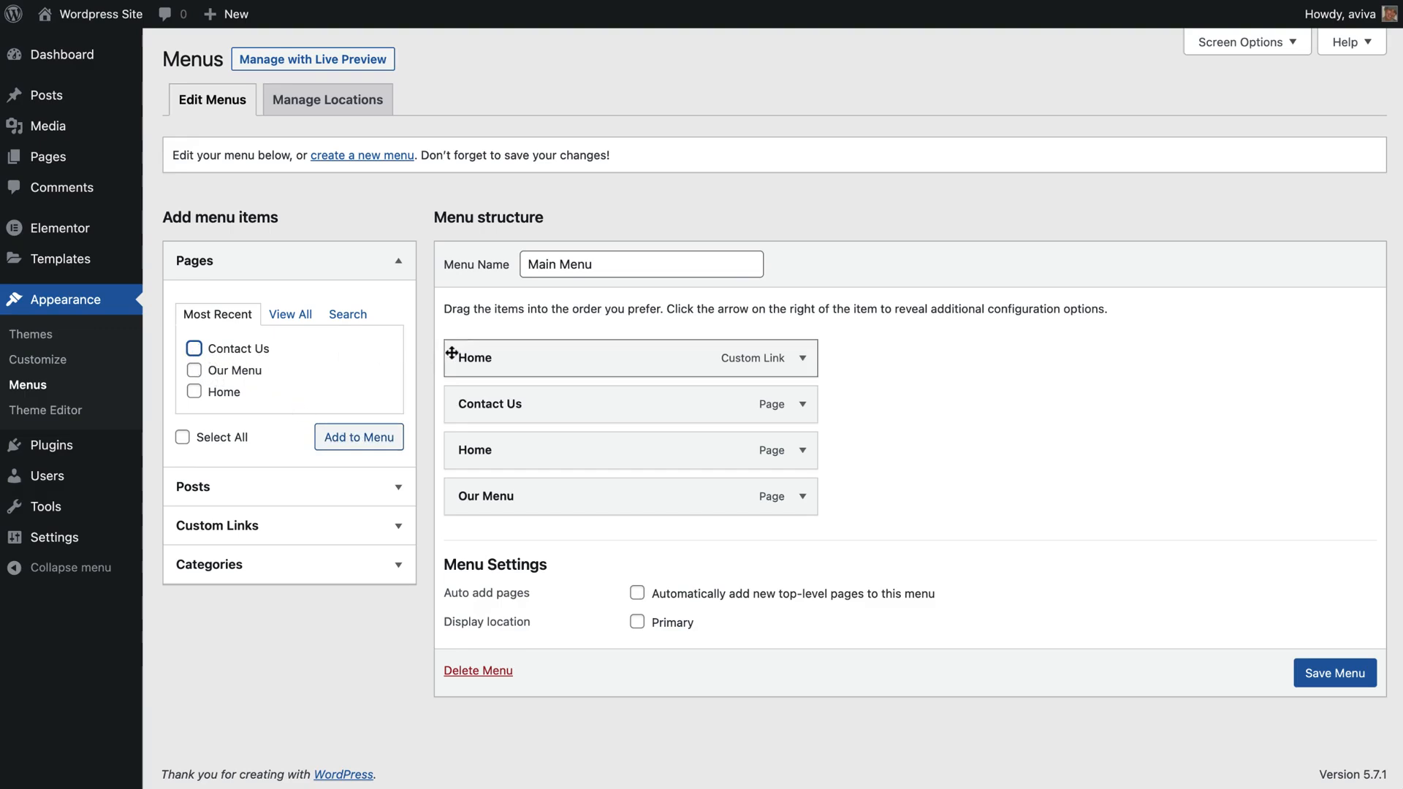
left_click(801, 362)
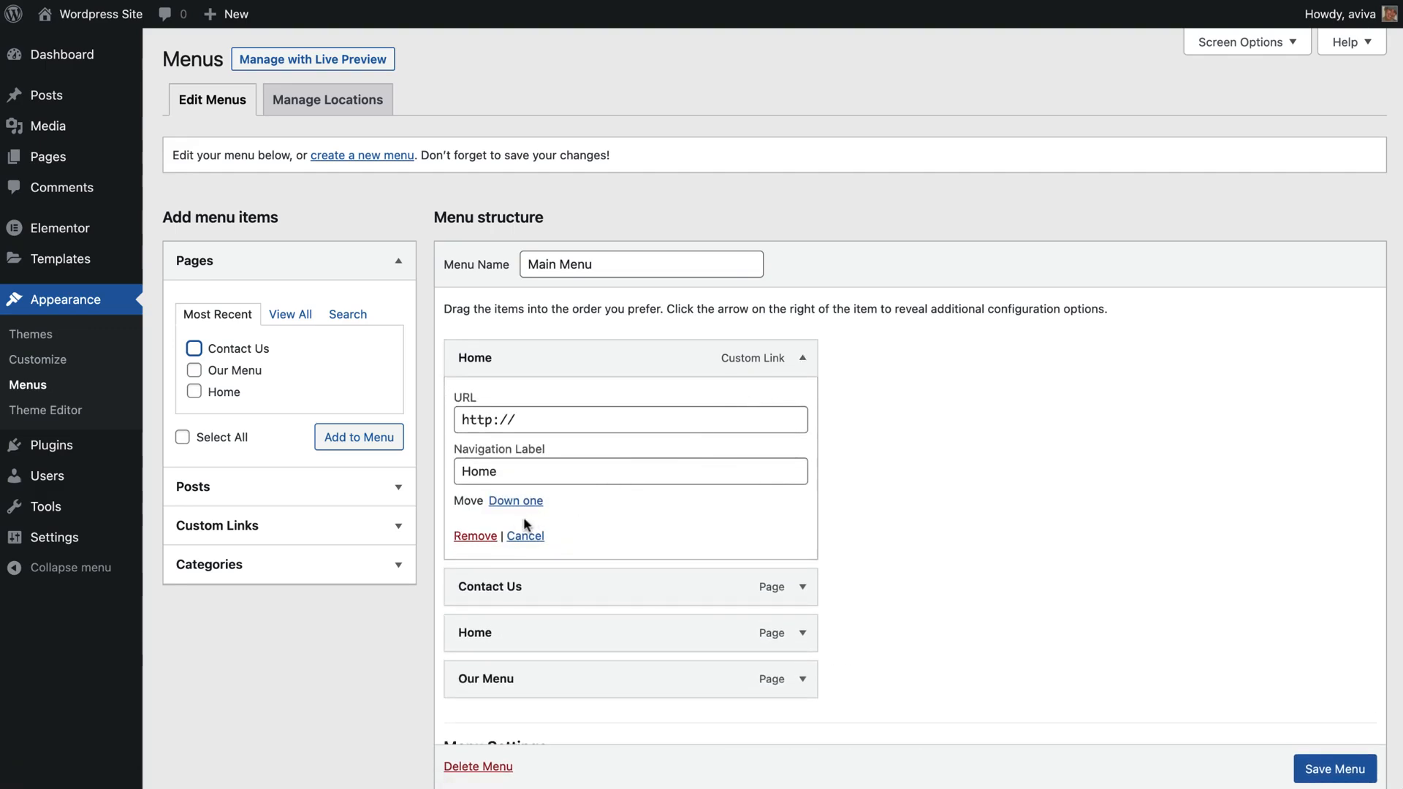
left_click(476, 537)
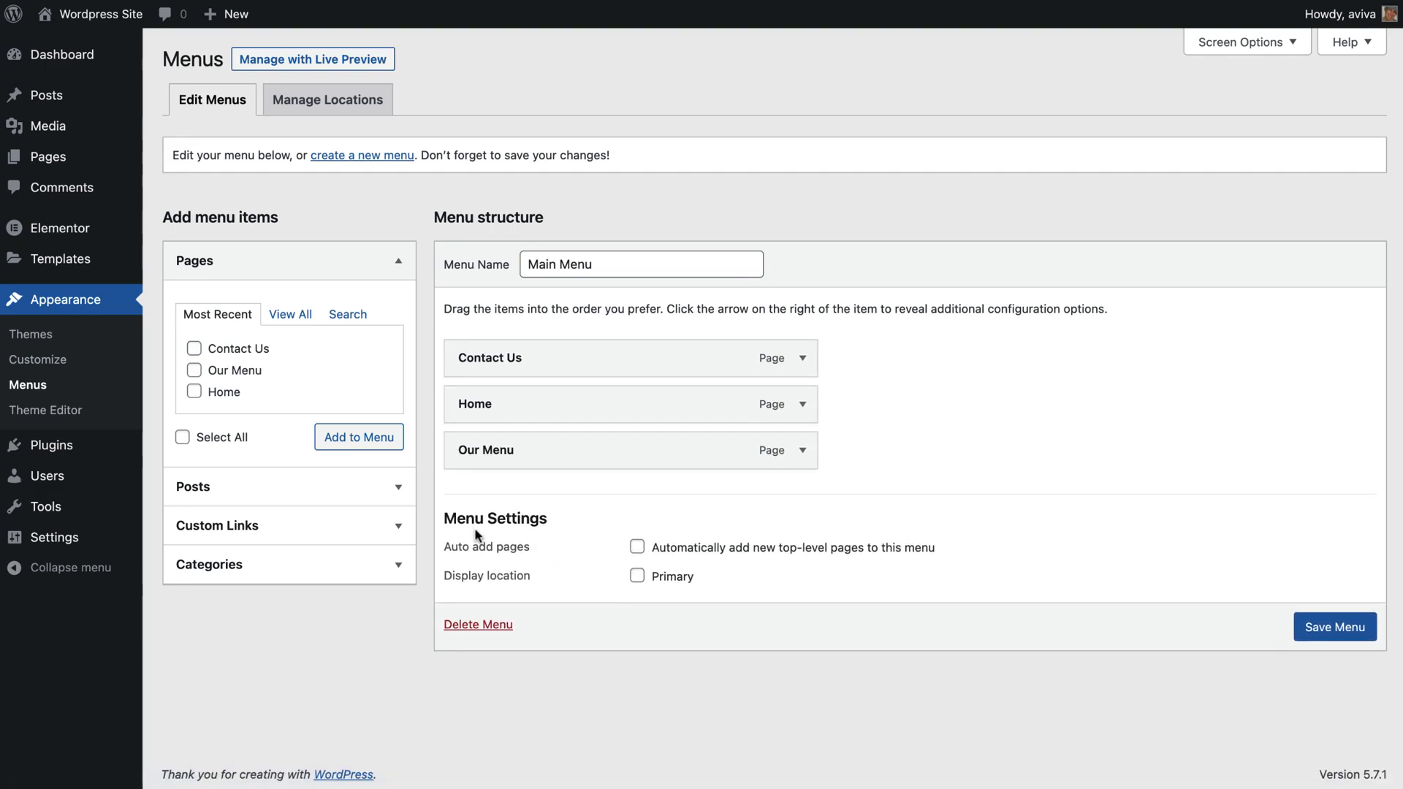
Reorder the menu items to Home, Our Menu, Contact Us and save the menu.
left_click_drag(502, 415, 491, 357)
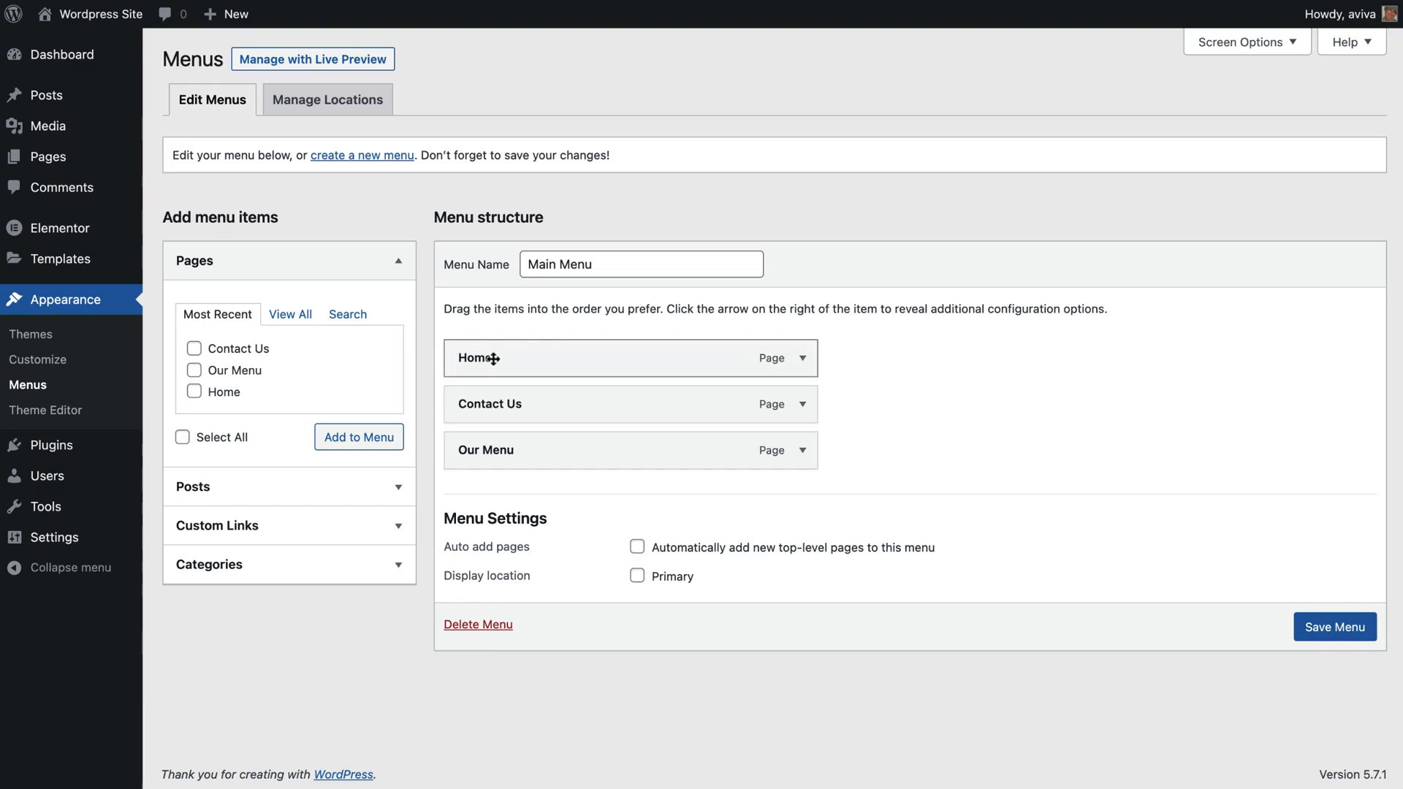
left_click_drag(495, 448, 482, 399)
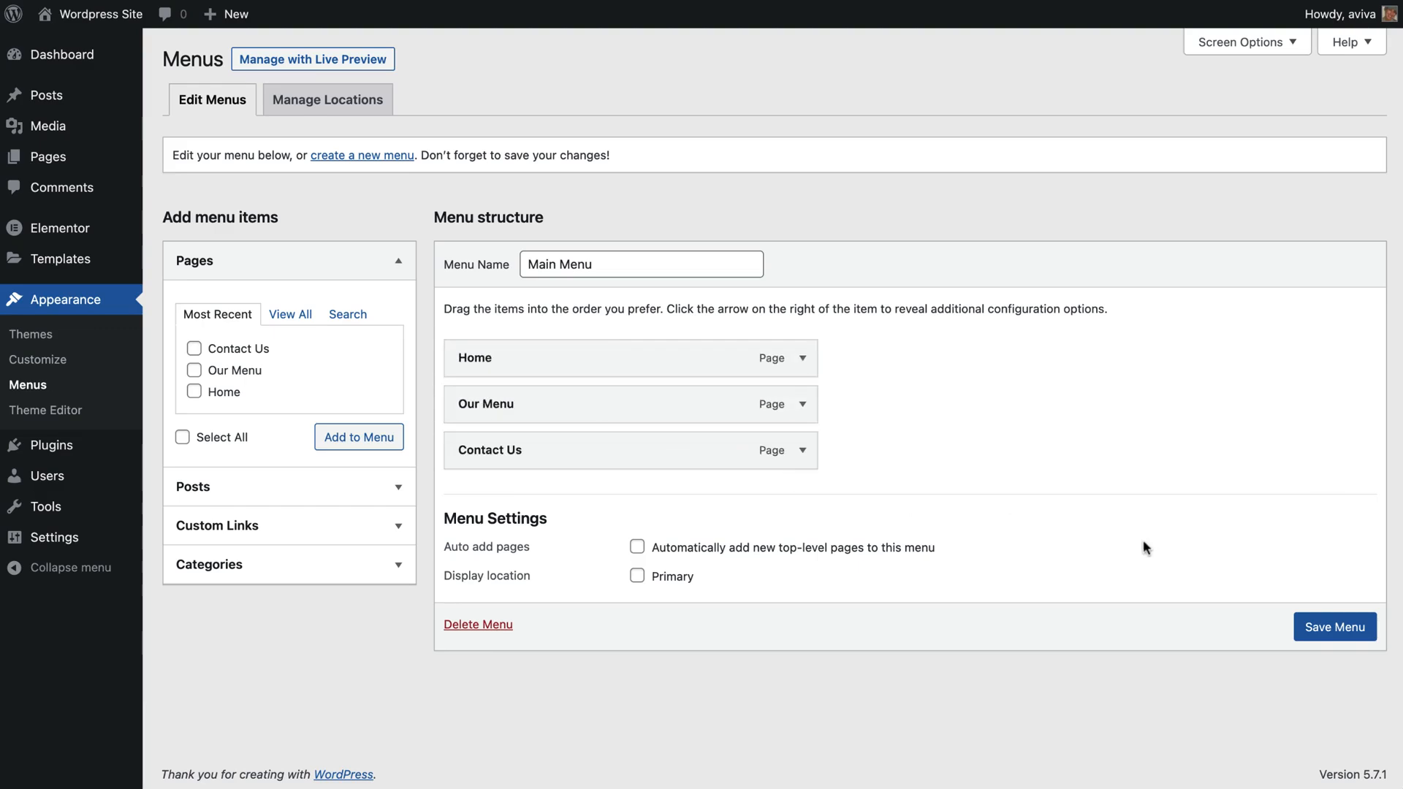
left_click(1331, 628)
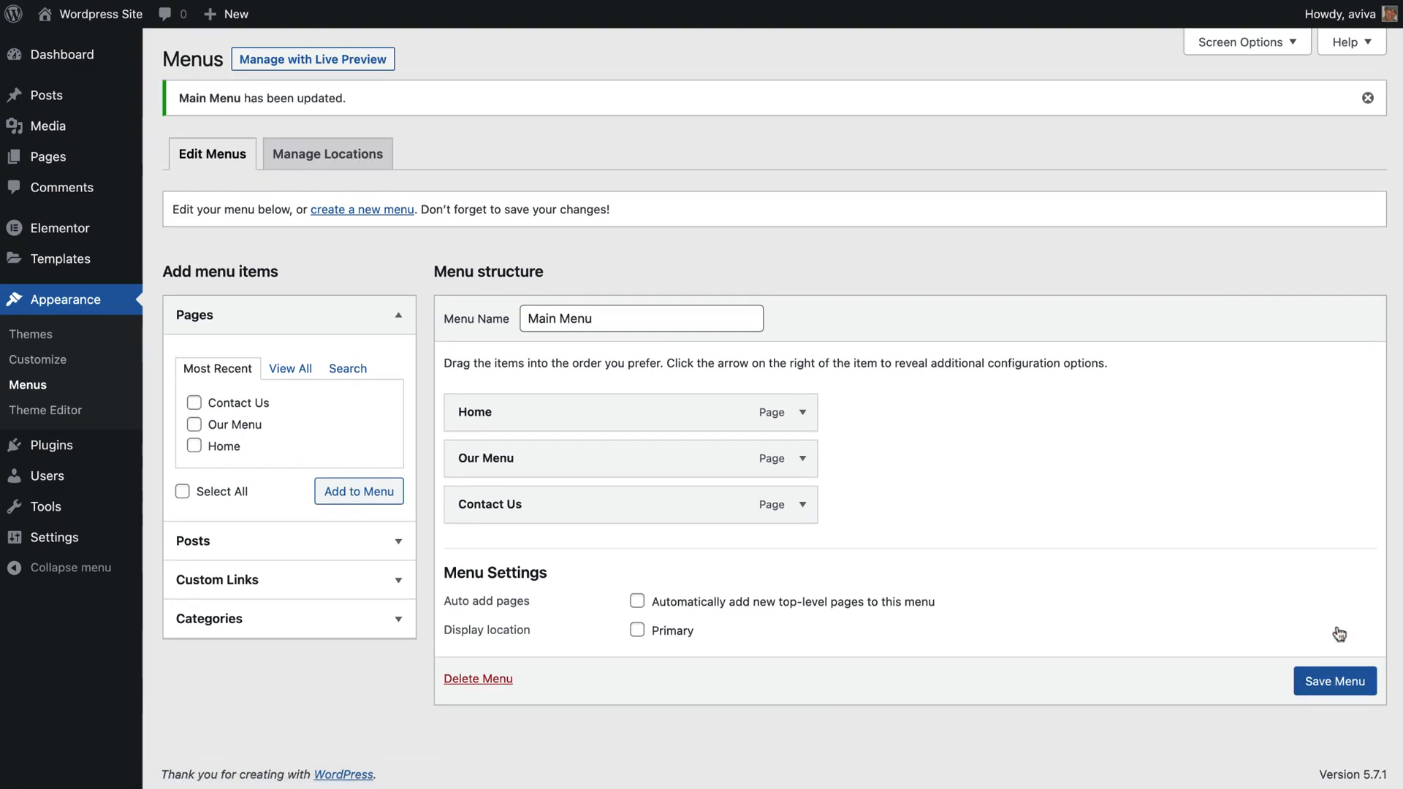